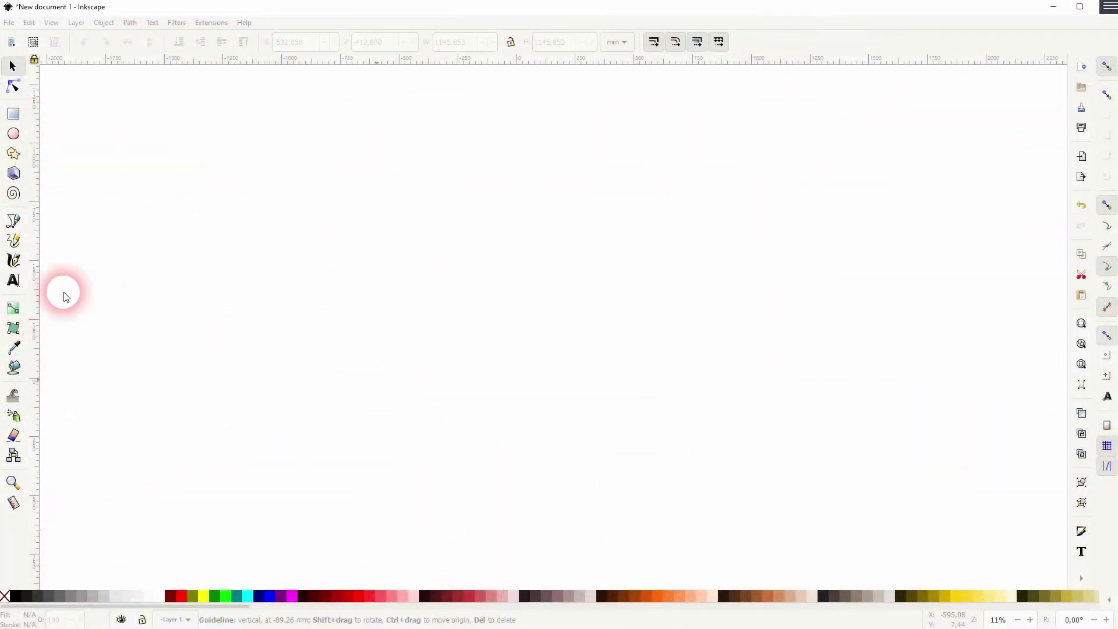
Step: Drag a vertical and a horizontal guide to cross near the canvas centre, and enable an extra snap option
{"action": "left_click_drag", "start_coordinate": [38, 302], "coordinate": [518, 291]}
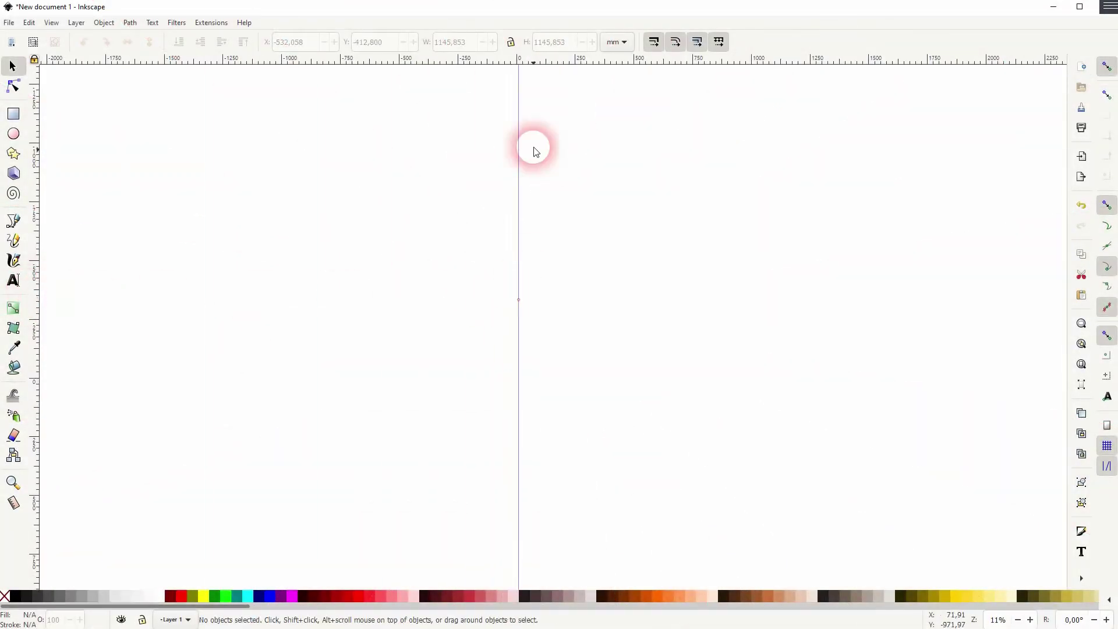
{"action": "left_click_drag", "start_coordinate": [495, 63], "coordinate": [519, 301]}
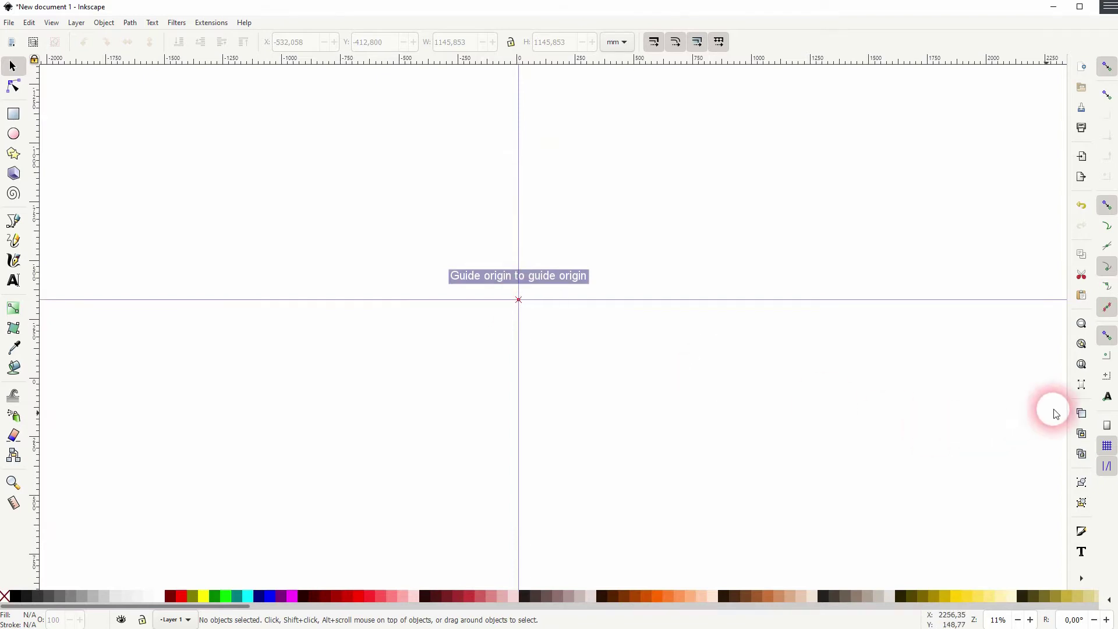
{"action": "left_click", "coordinate": [1105, 378]}
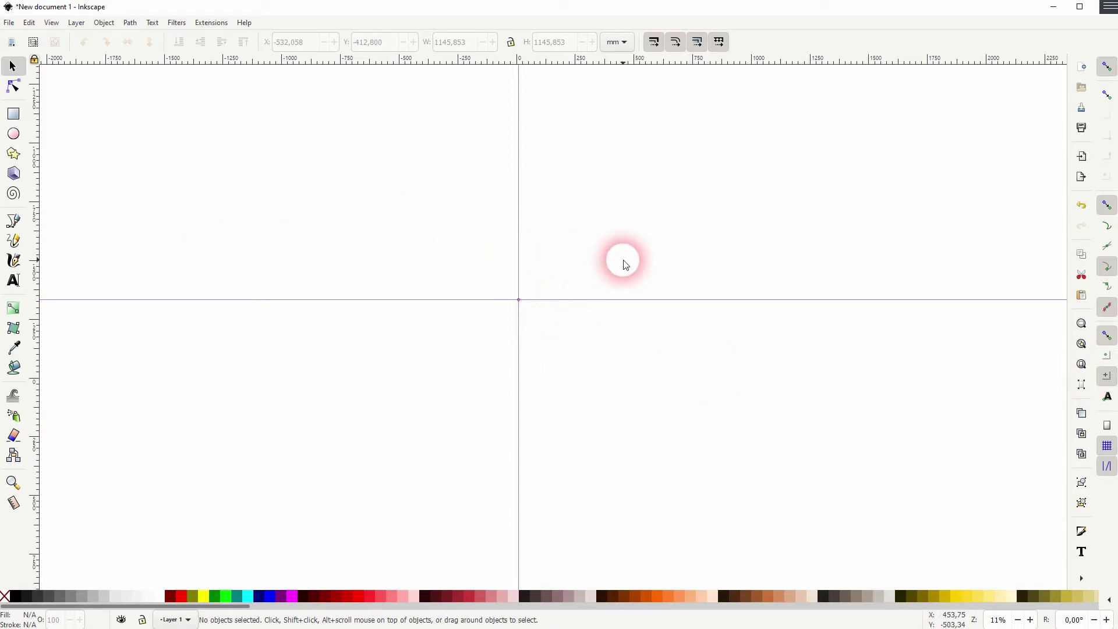
Step: Draw a straight two-node line from the guide crossing rightward along the horizontal guide
{"action": "left_click", "coordinate": [13, 220]}
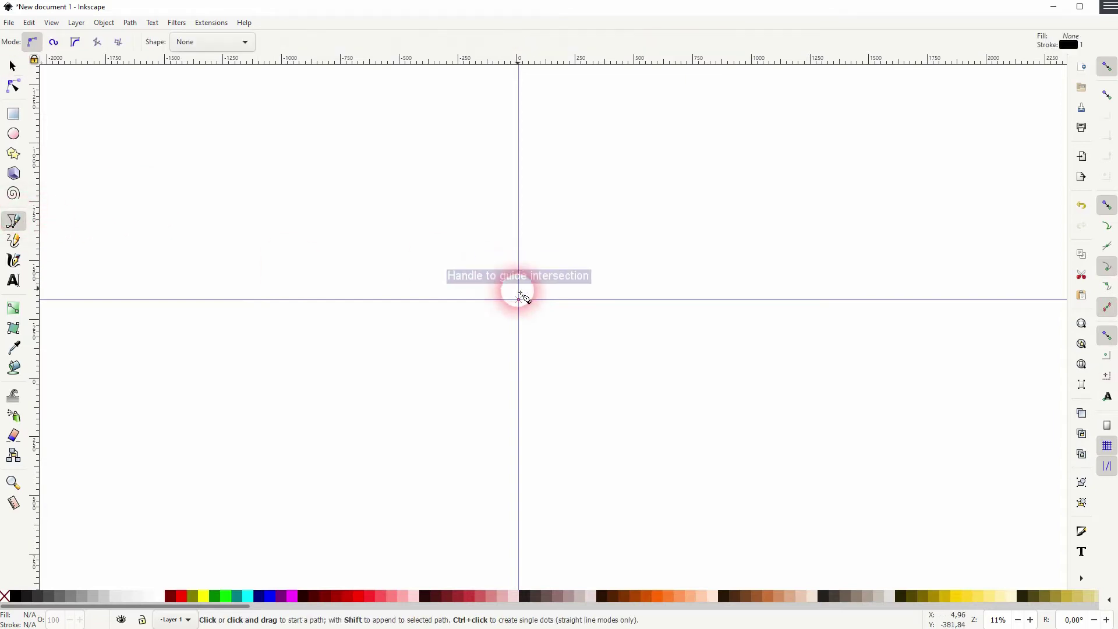
{"action": "left_click", "coordinate": [519, 299]}
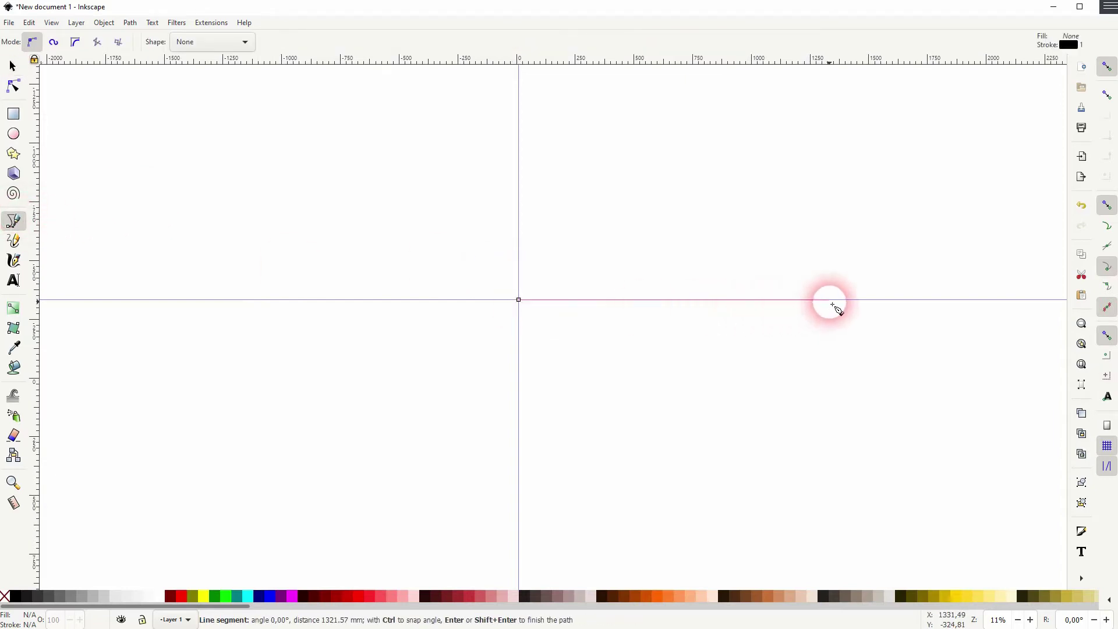
{"action": "left_click", "coordinate": [836, 300]}
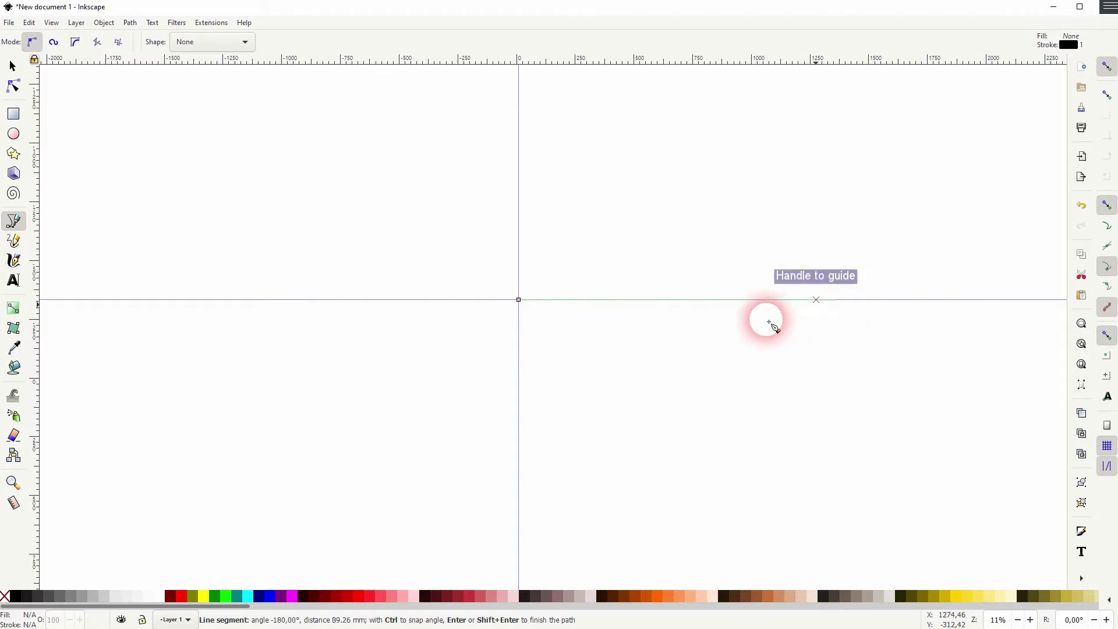
{"action": "left_click", "coordinate": [13, 67]}
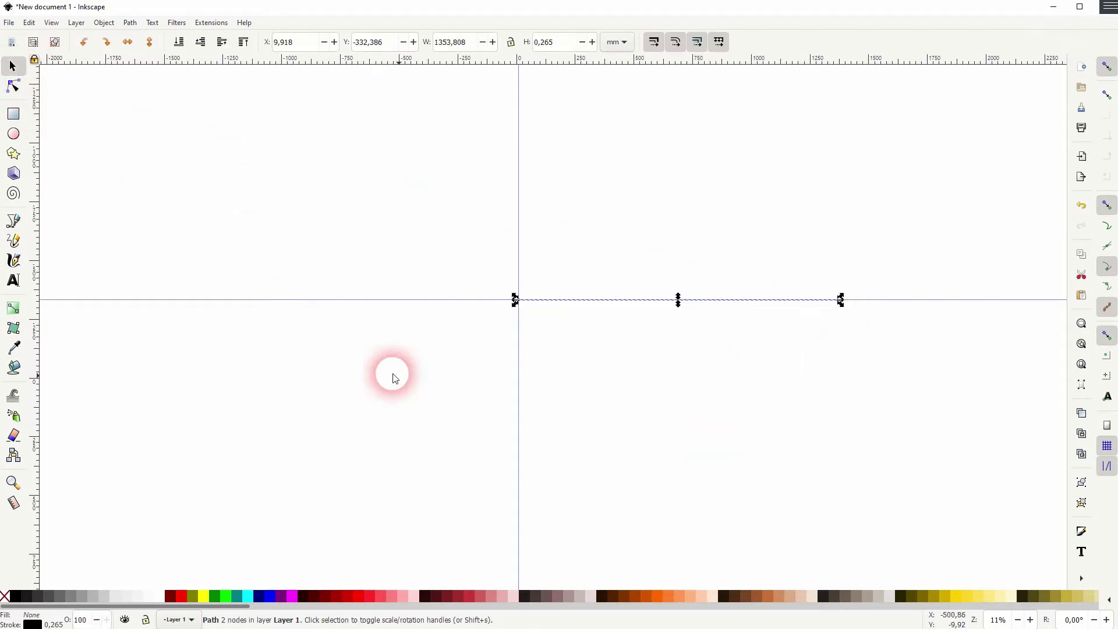
Step: Open the Path Effects panel from the Path menu
{"action": "left_click", "coordinate": [105, 23]}
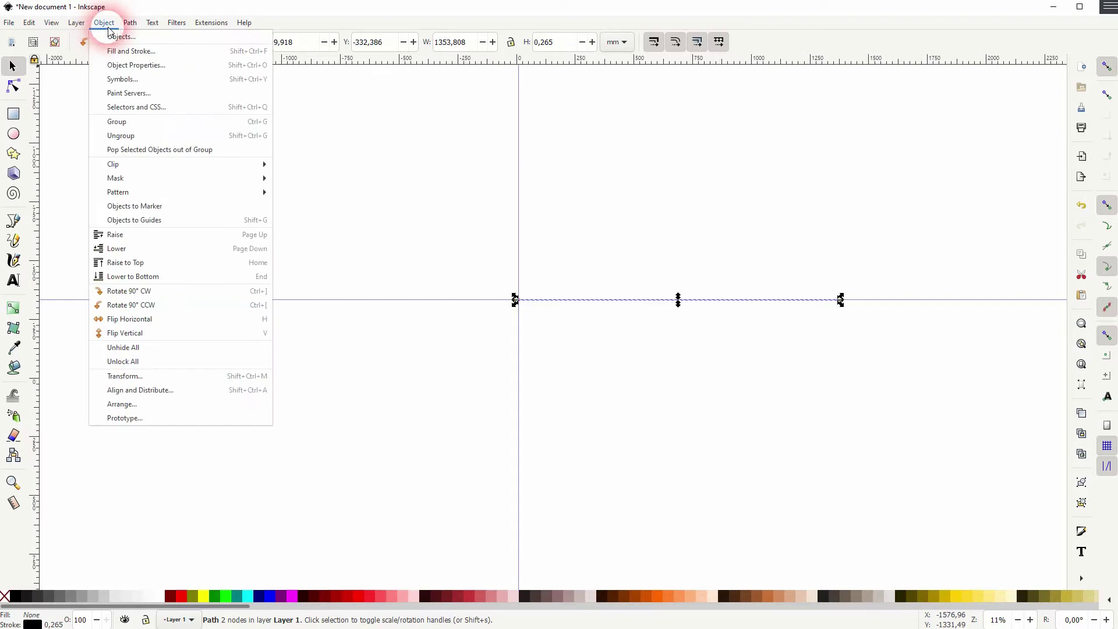
{"action": "left_click", "coordinate": [130, 23]}
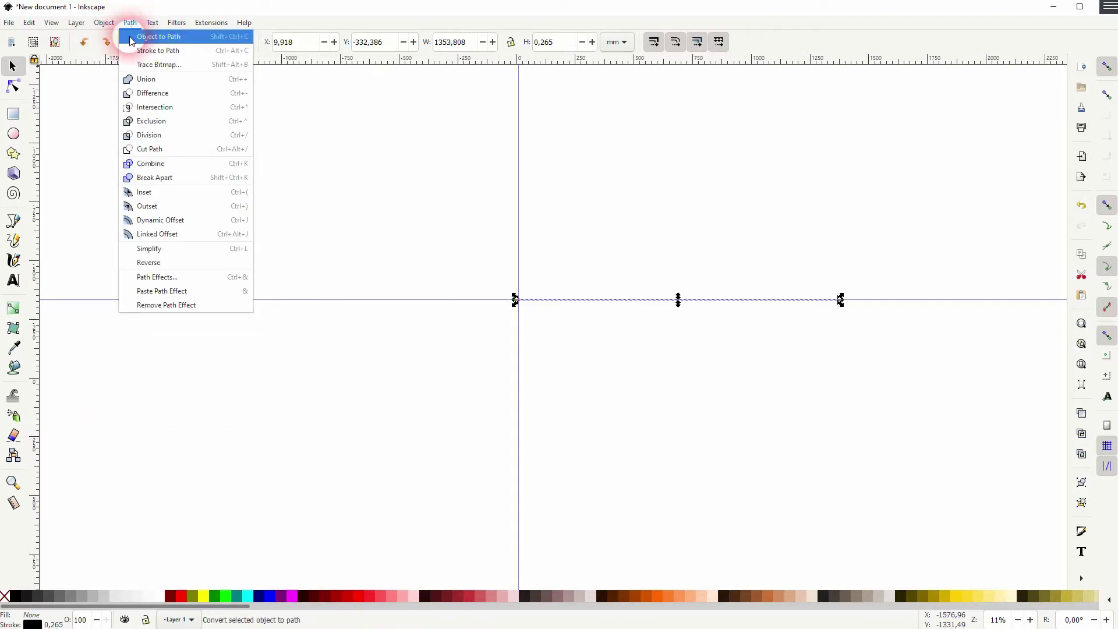
{"action": "left_click", "coordinate": [185, 278]}
Step: Apply Rotate copies to the line with Gap 0 and 32 copies, then close Path Effects
{"action": "left_click", "coordinate": [892, 129]}
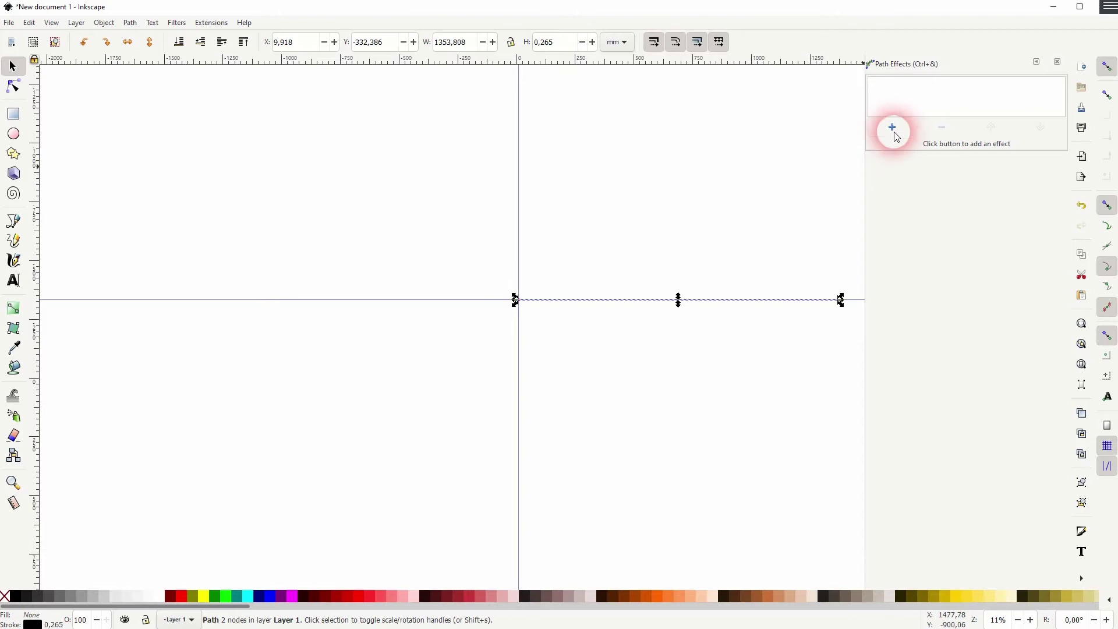
{"action": "left_click", "coordinate": [193, 475]}
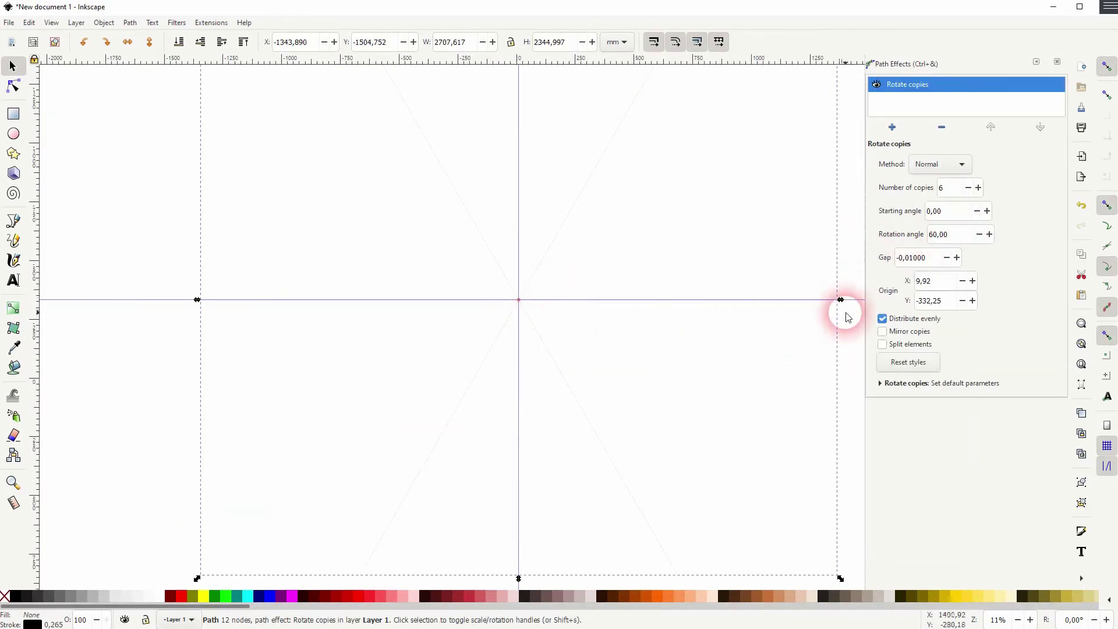
{"action": "triple_click", "coordinate": [939, 262]}
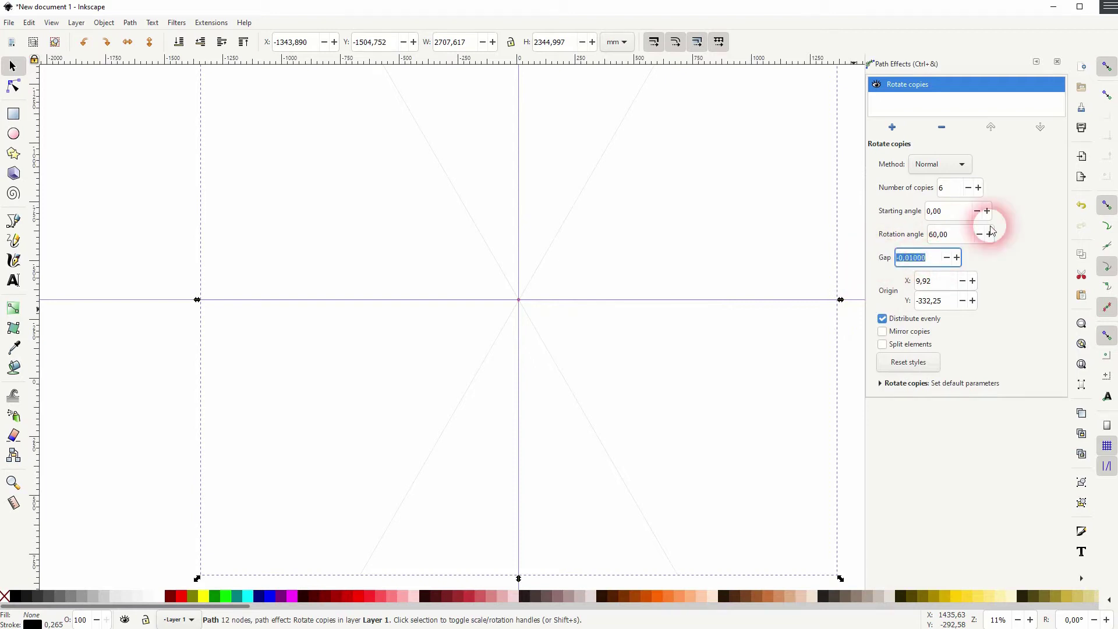
{"action": "type", "text": "0"}
{"action": "left_click", "coordinate": [946, 187]}
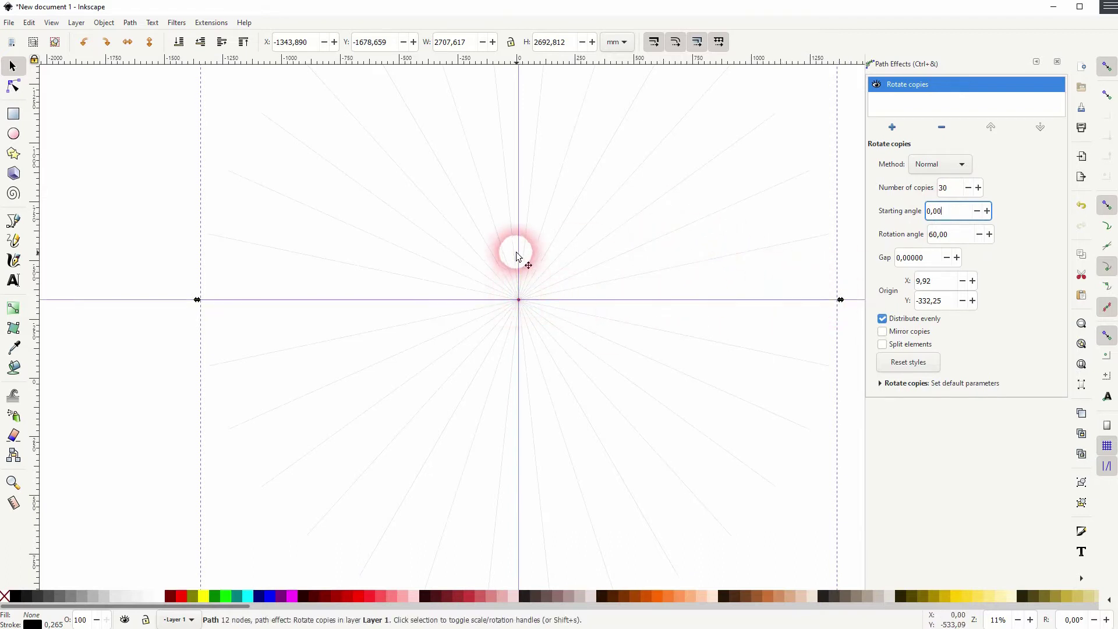
{"action": "left_click", "coordinate": [955, 187]}
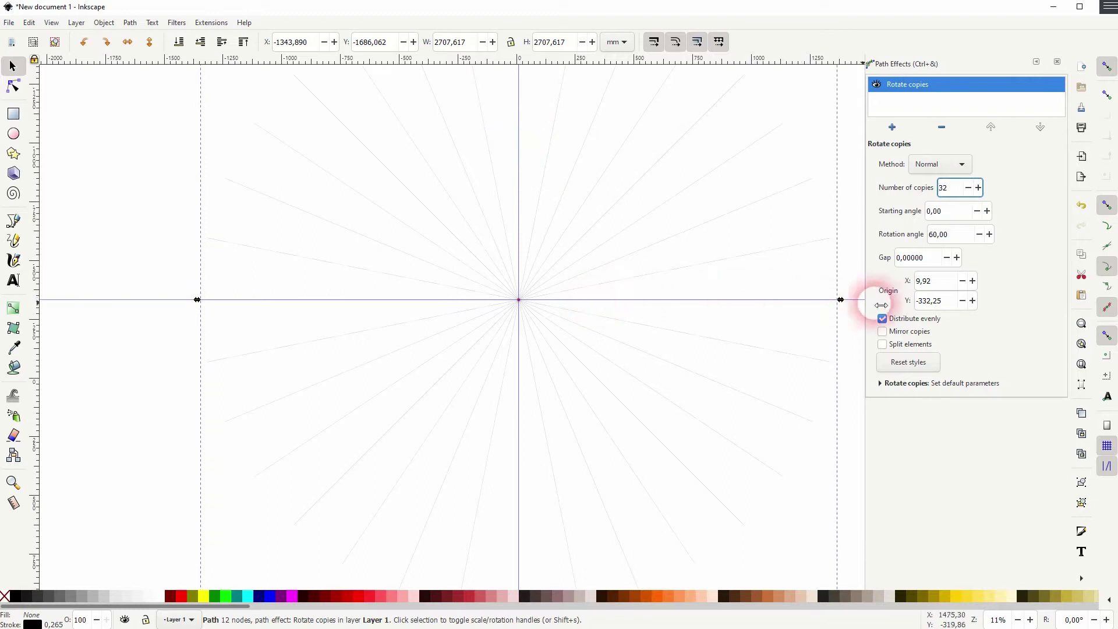
{"action": "left_click", "coordinate": [1057, 61]}
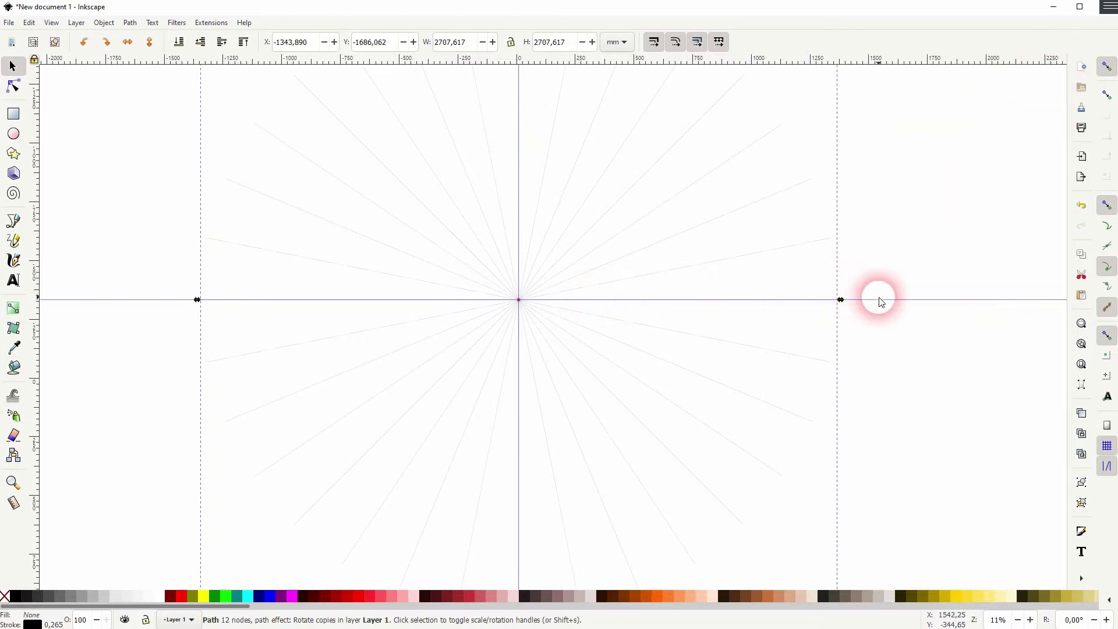
Step: Draw the first triangular wedges from the guide crossing, starting at the horizontal guide
{"action": "scroll", "coordinate": [876, 300], "scroll_direction": "down", "scroll_amount": 1}
{"action": "left_click", "coordinate": [901, 268]}
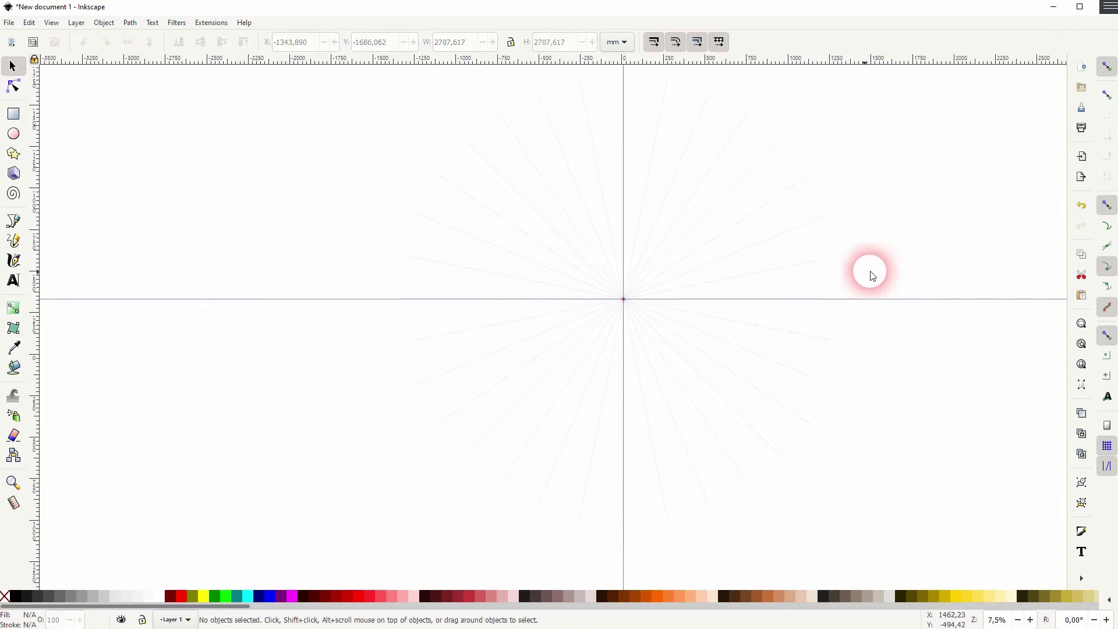
{"action": "left_click_drag", "start_coordinate": [928, 242], "coordinate": [848, 292]}
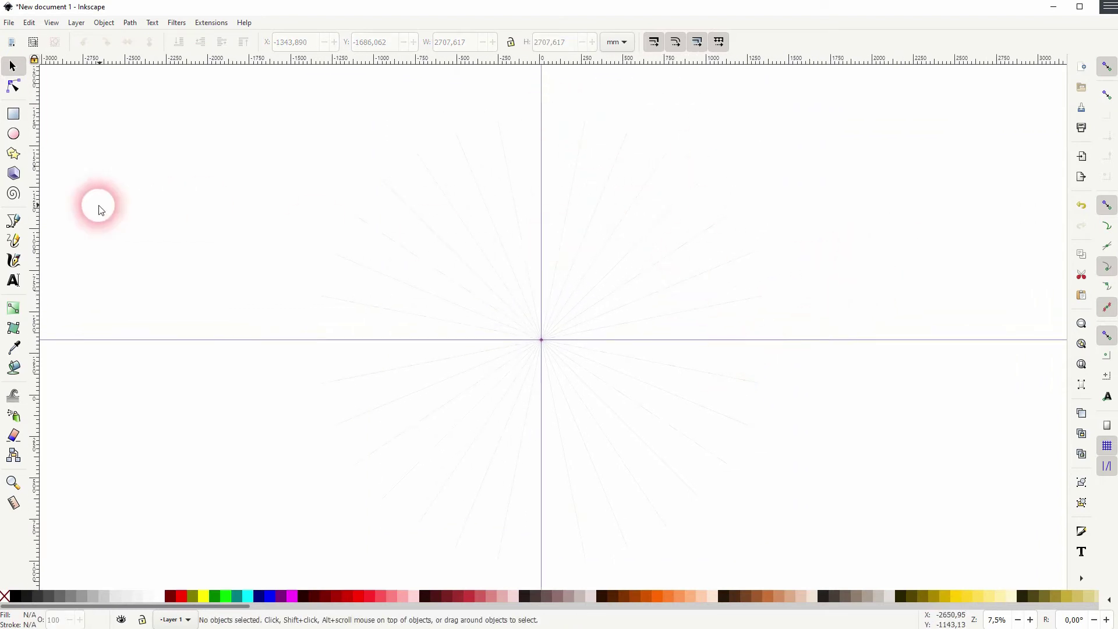
{"action": "left_click", "coordinate": [13, 220]}
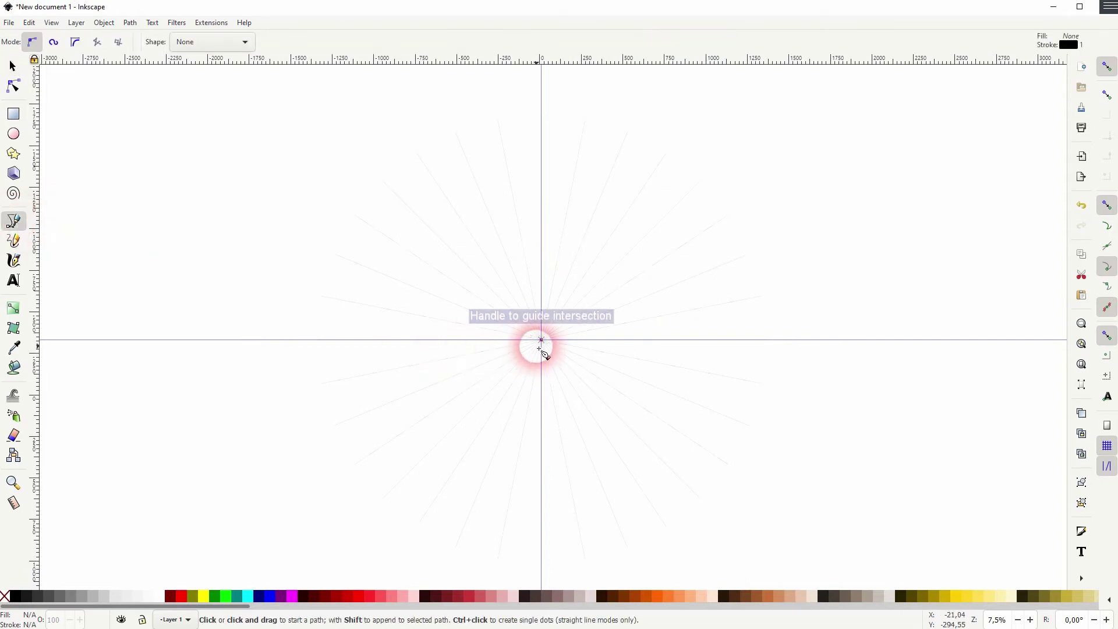
{"action": "left_click", "coordinate": [539, 347]}
{"action": "left_click", "coordinate": [767, 340]}
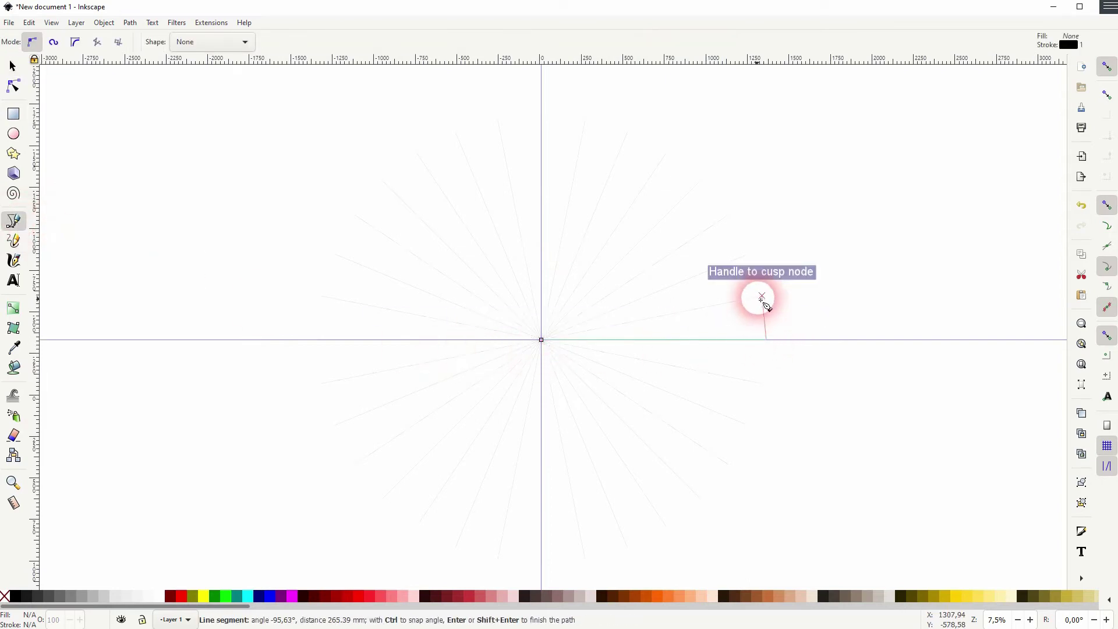
{"action": "left_click", "coordinate": [762, 297]}
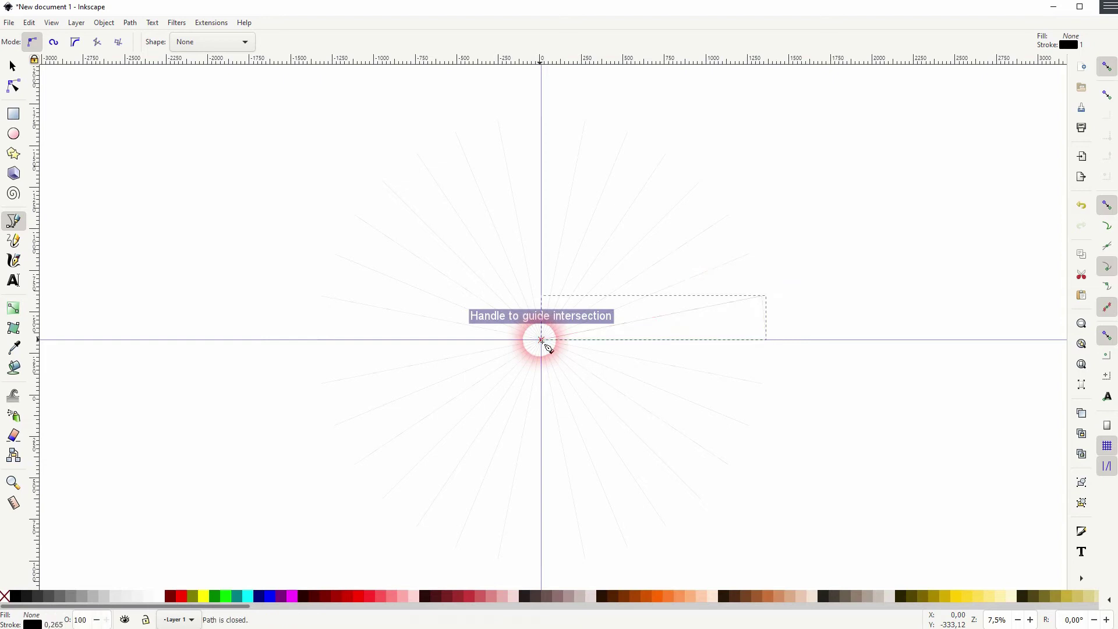
{"action": "left_click", "coordinate": [761, 296]}
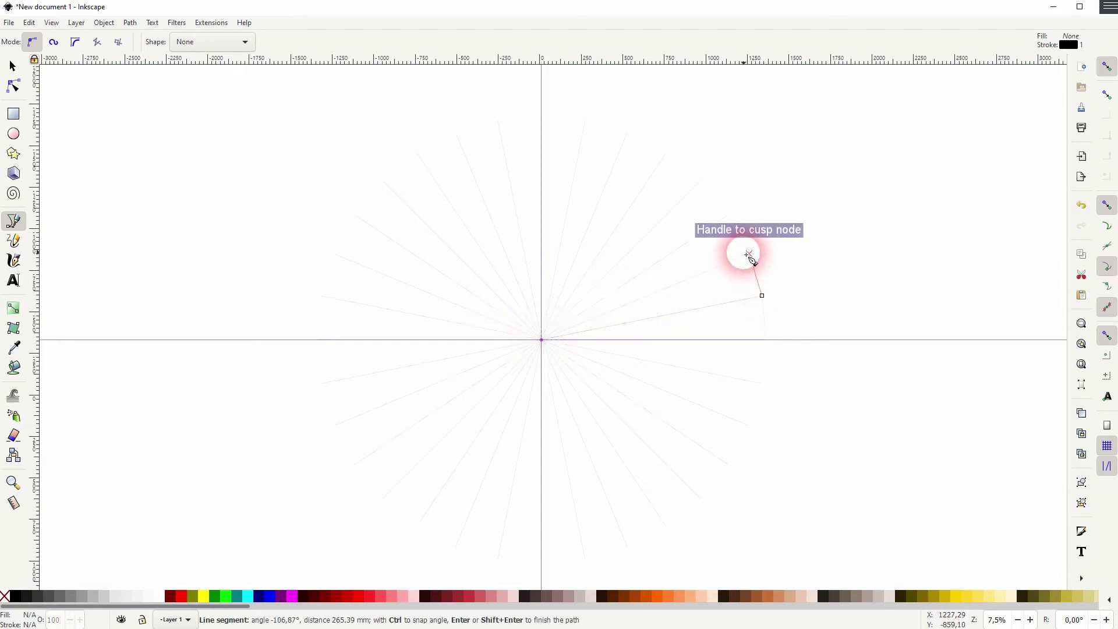
{"action": "left_click", "coordinate": [749, 256]}
{"action": "left_click", "coordinate": [541, 340]}
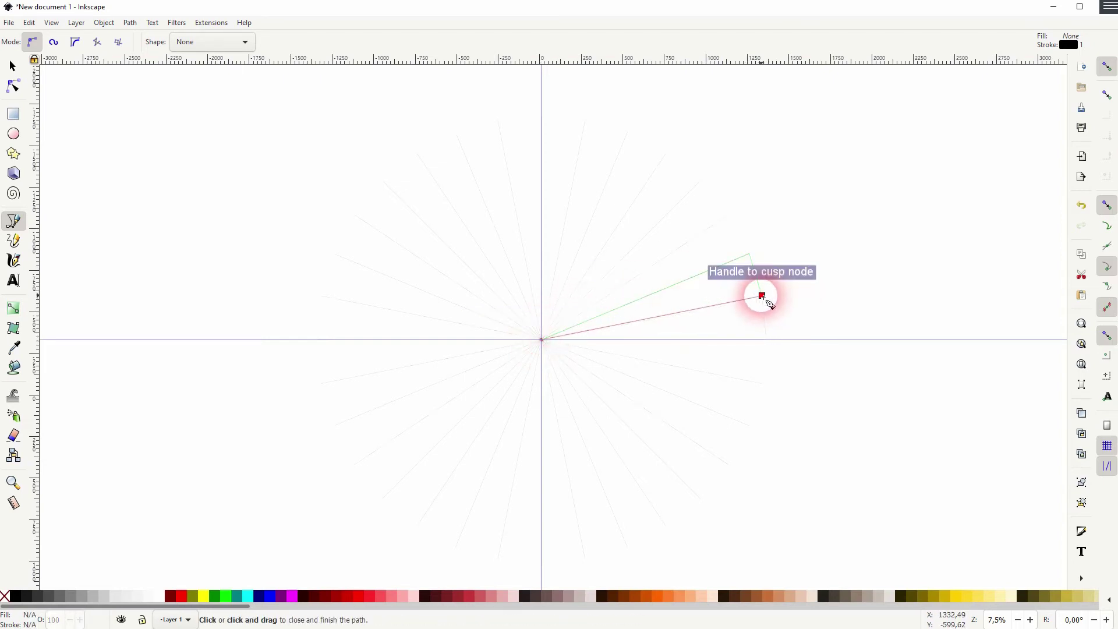
{"action": "left_click", "coordinate": [762, 296]}
Step: Draw the next wedges between neighbouring ray tips, each closed back to the centre
{"action": "left_click", "coordinate": [749, 254]}
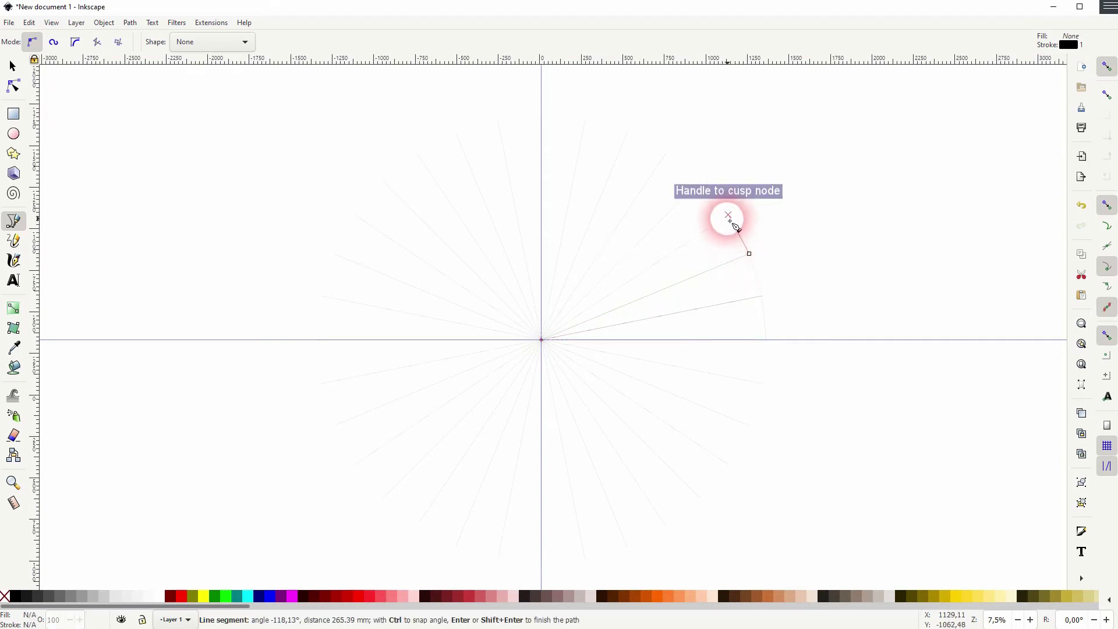
{"action": "left_click", "coordinate": [727, 216]}
{"action": "left_click", "coordinate": [541, 339]}
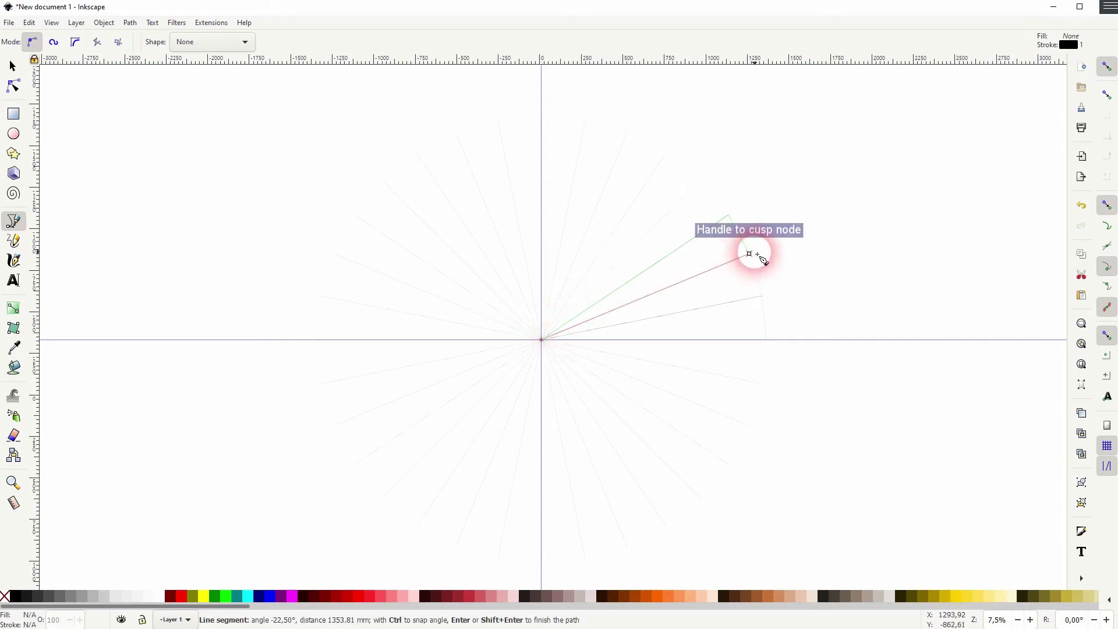
{"action": "left_click", "coordinate": [749, 255]}
{"action": "left_click", "coordinate": [728, 216]}
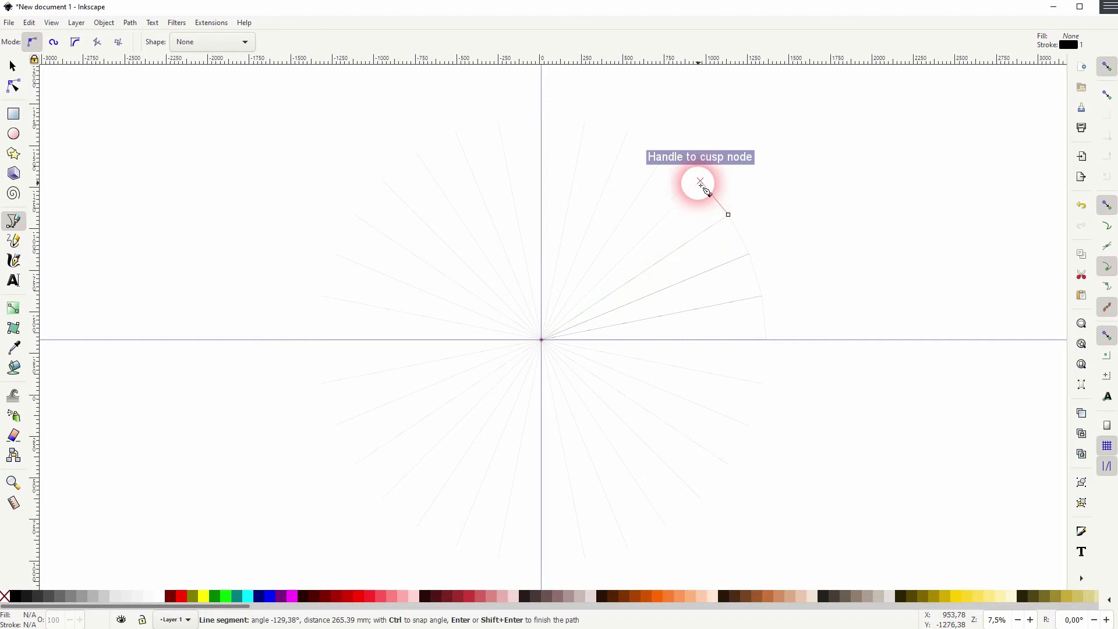
{"action": "left_click", "coordinate": [701, 182]}
{"action": "left_click", "coordinate": [541, 339]}
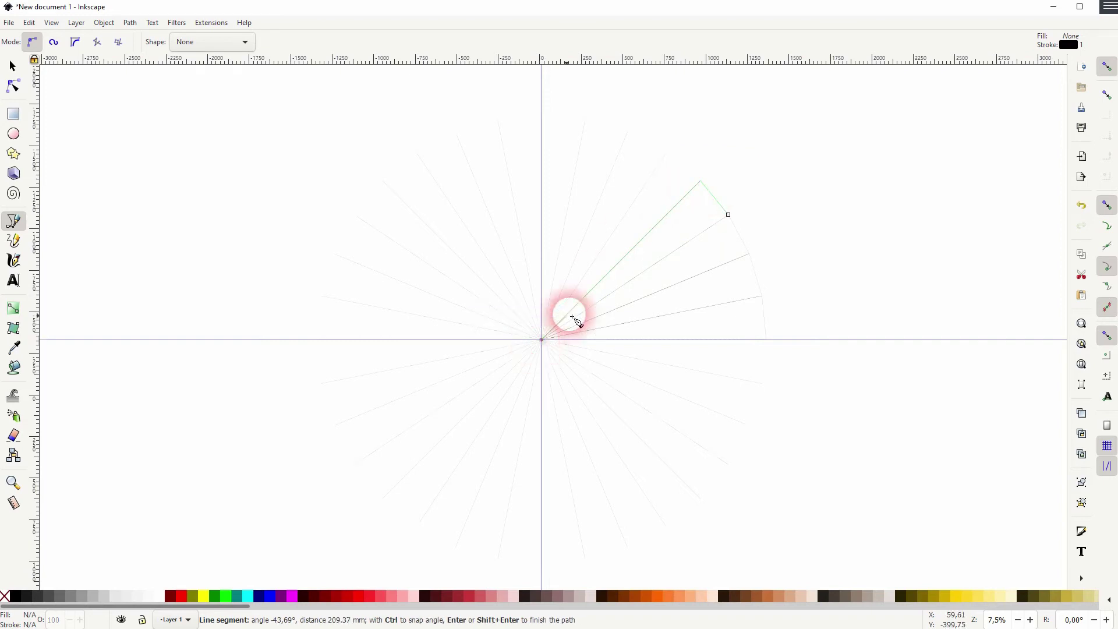
{"action": "left_click", "coordinate": [700, 181]}
{"action": "left_click", "coordinate": [670, 155]}
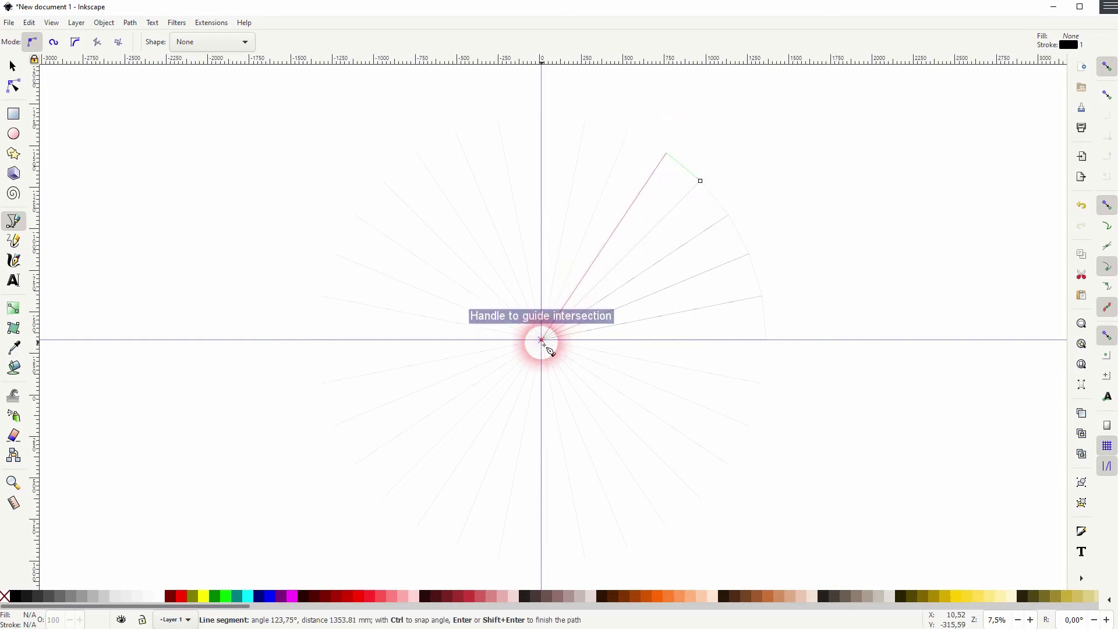
{"action": "left_click", "coordinate": [543, 347]}
{"action": "left_click", "coordinate": [701, 182]}
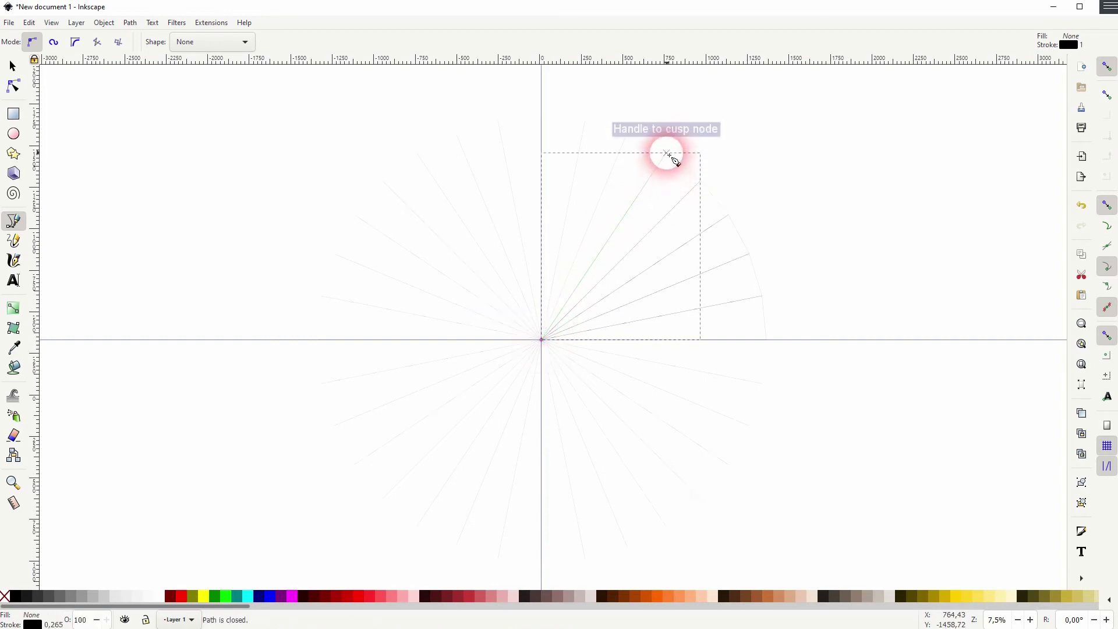
Step: Draw the remaining wedges up to the vertical guide and return to the Selector
{"action": "left_click", "coordinate": [667, 153]}
{"action": "left_click", "coordinate": [623, 133]}
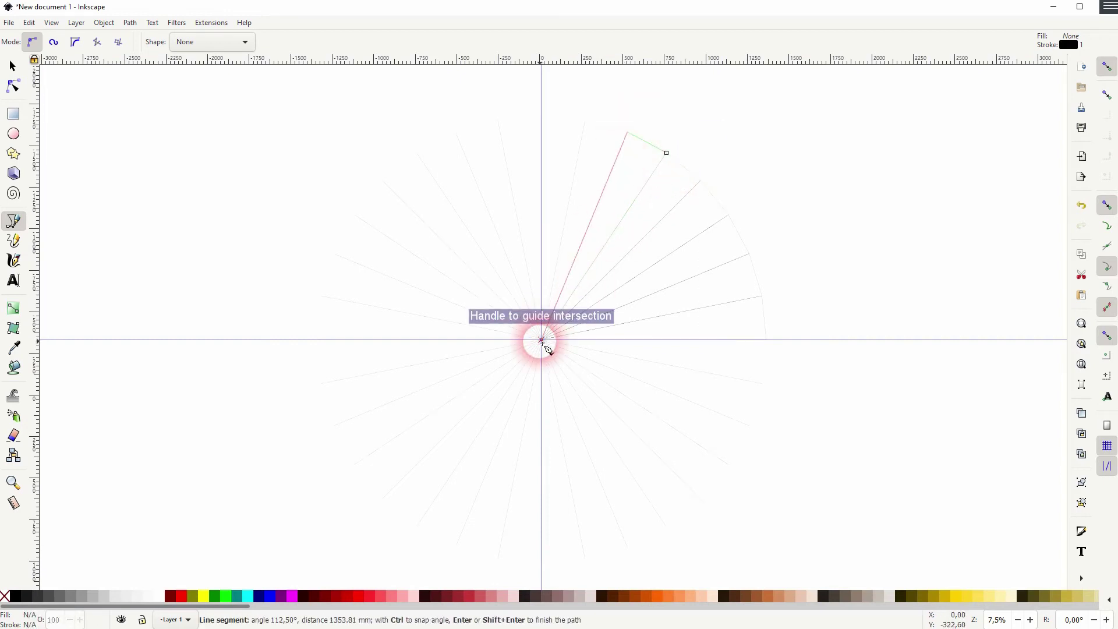
{"action": "left_click", "coordinate": [541, 339]}
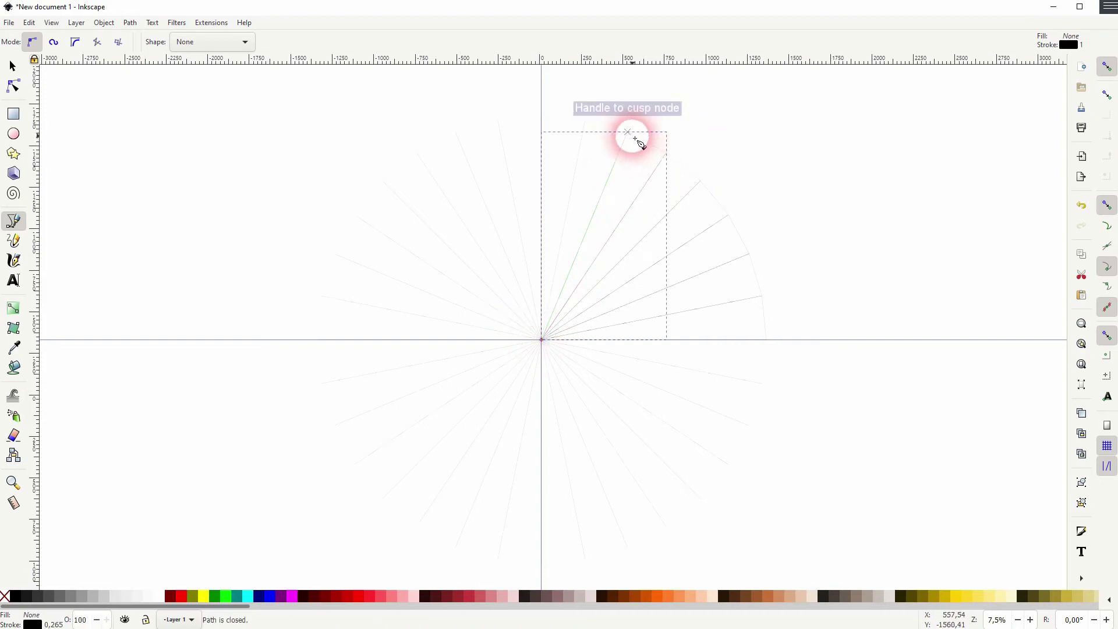
{"action": "left_click", "coordinate": [627, 131]}
{"action": "left_click", "coordinate": [585, 119]}
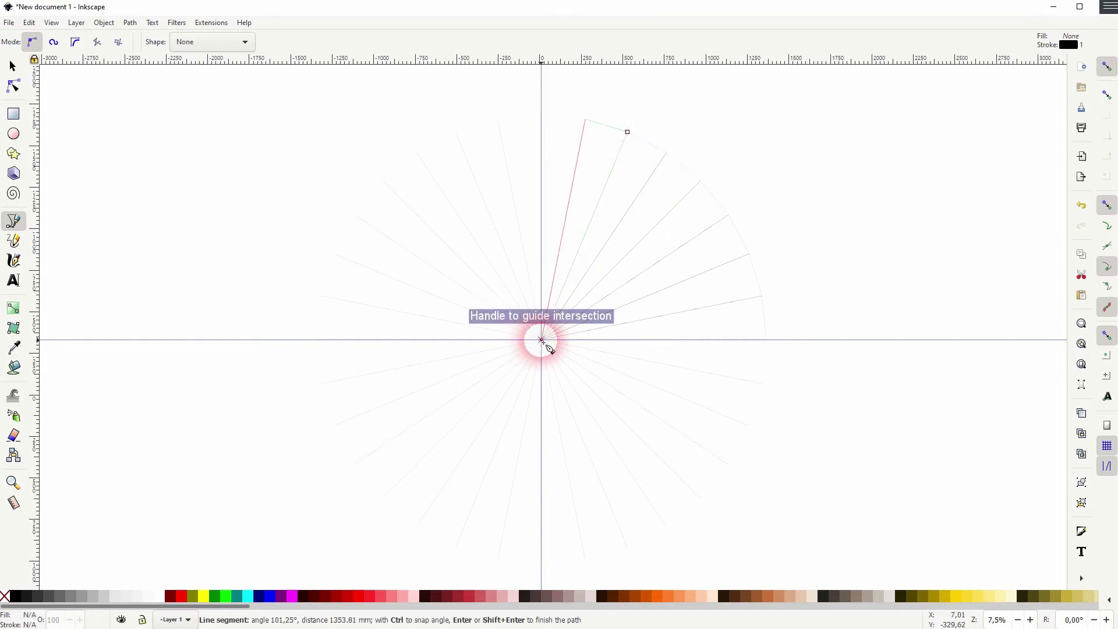
{"action": "left_click", "coordinate": [541, 339]}
{"action": "left_click", "coordinate": [627, 132]}
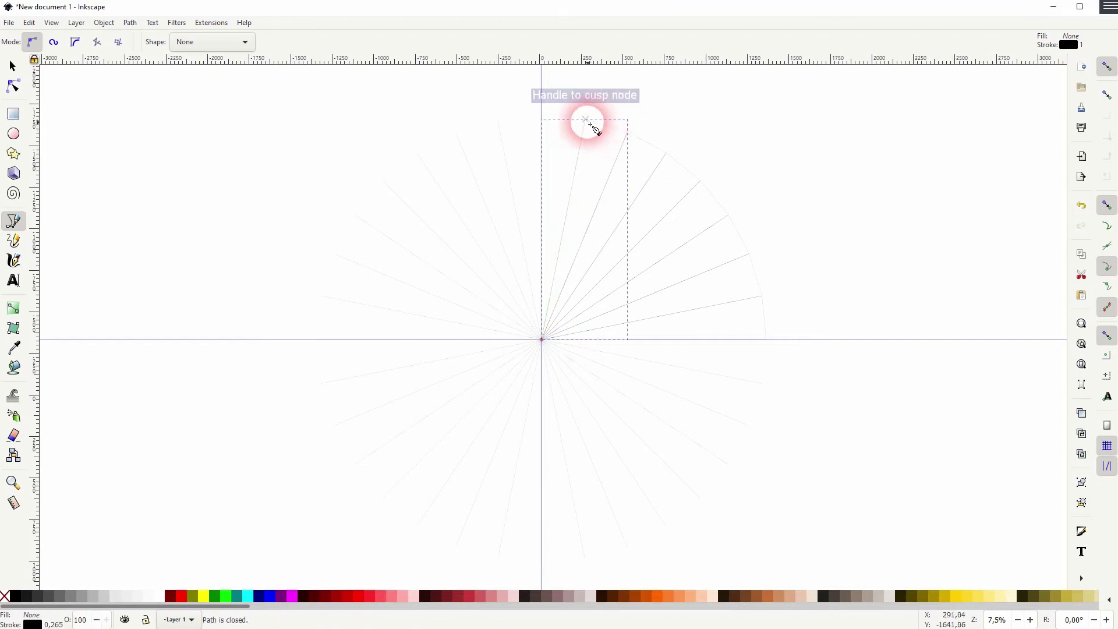
{"action": "left_click", "coordinate": [585, 119]}
{"action": "left_click", "coordinate": [548, 120]}
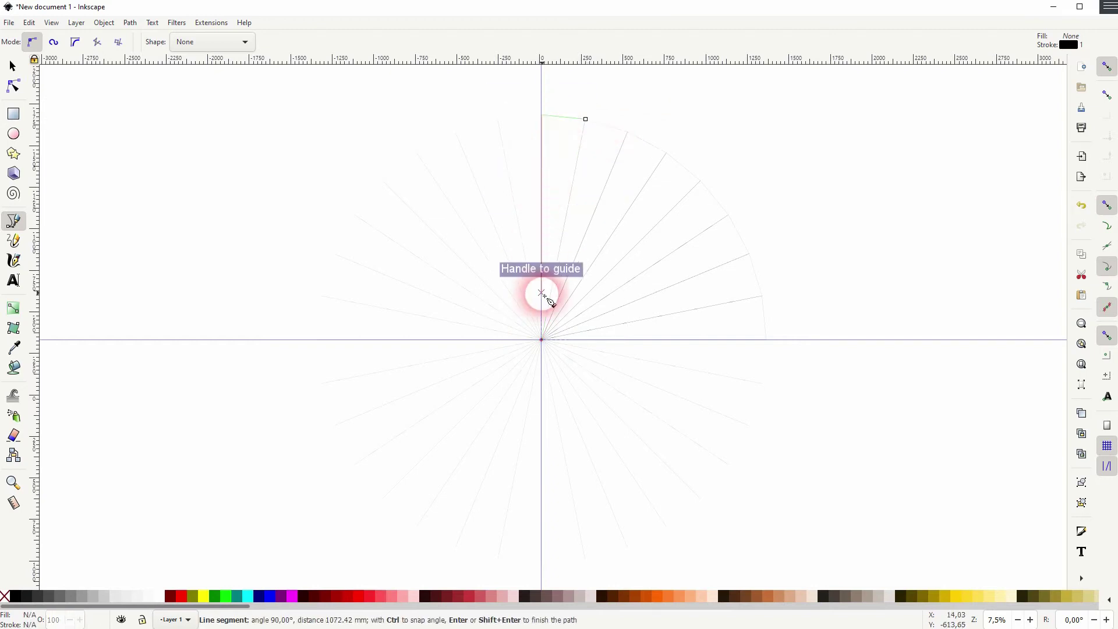
{"action": "left_click", "coordinate": [542, 340]}
{"action": "left_click", "coordinate": [585, 120]}
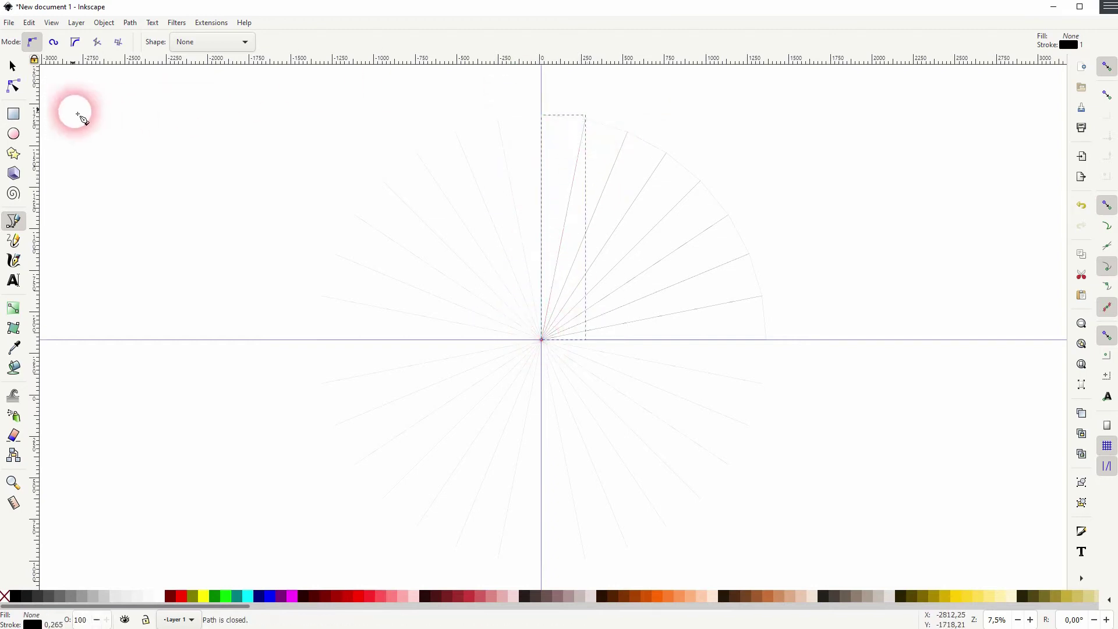
{"action": "left_click", "coordinate": [12, 66]}
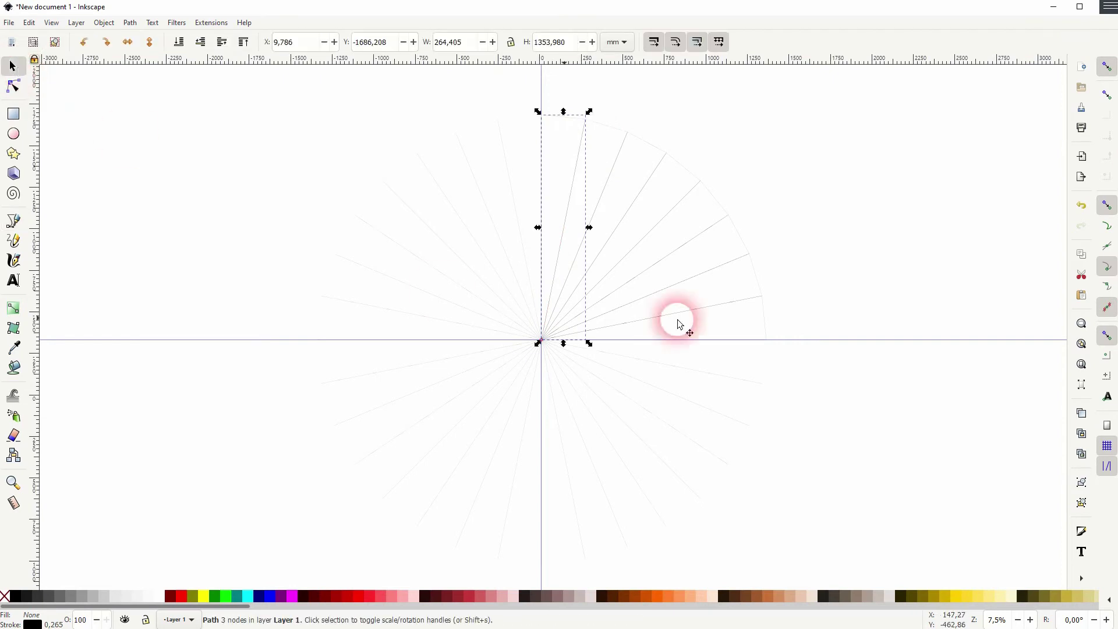
Step: Fill four alternating wedges with the maroon palette swatch
{"action": "left_click", "coordinate": [920, 267]}
{"action": "key", "text": "space"}
{"action": "left_click_drag", "start_coordinate": [713, 302], "coordinate": [684, 271]}
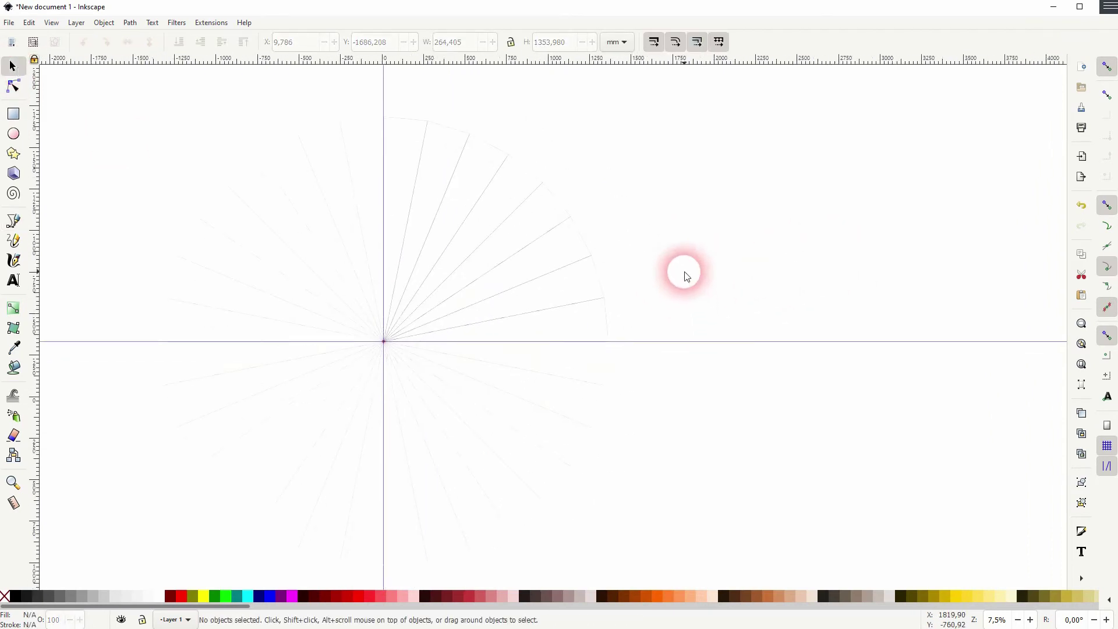
{"action": "left_click", "coordinate": [606, 326]}
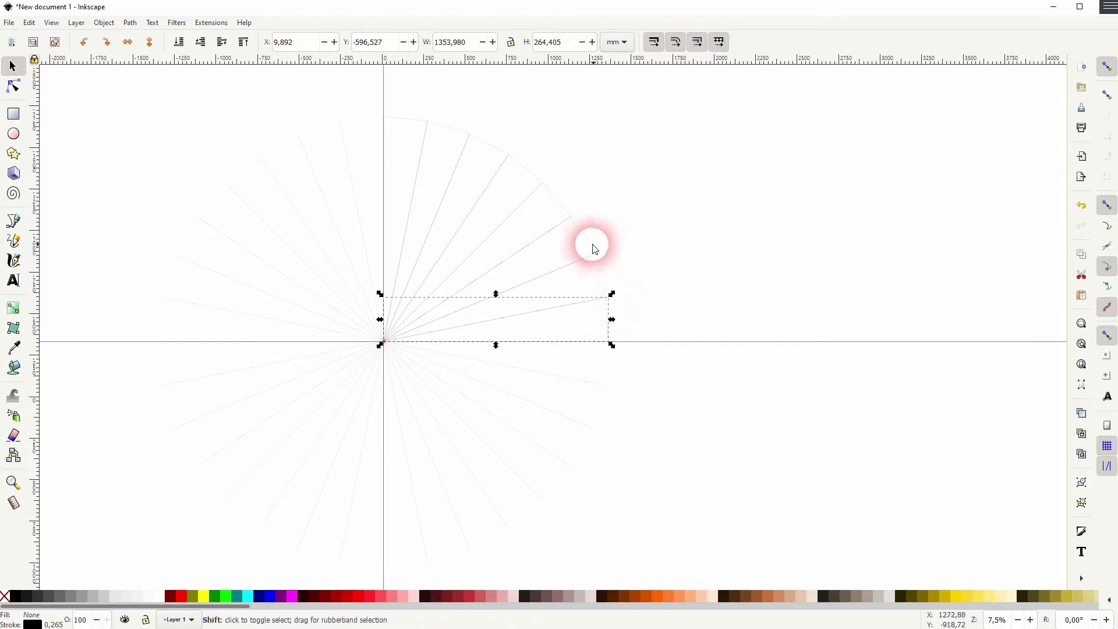
{"action": "left_click", "coordinate": [592, 245], "text": "shift"}
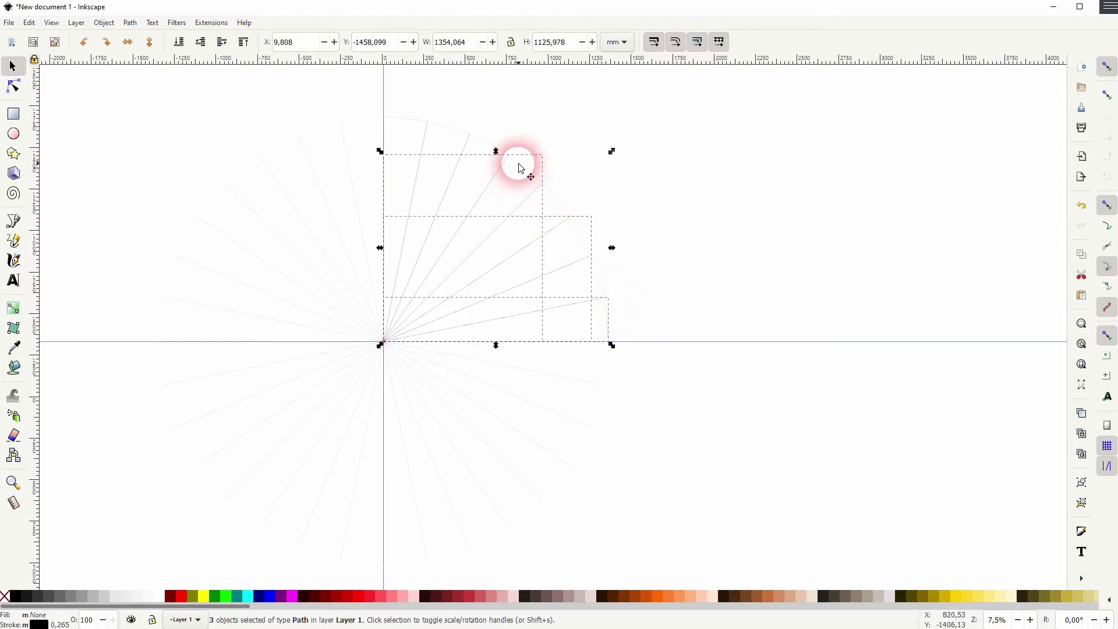
{"action": "left_click", "coordinate": [443, 121], "text": "shift"}
{"action": "left_click", "coordinate": [170, 596]}
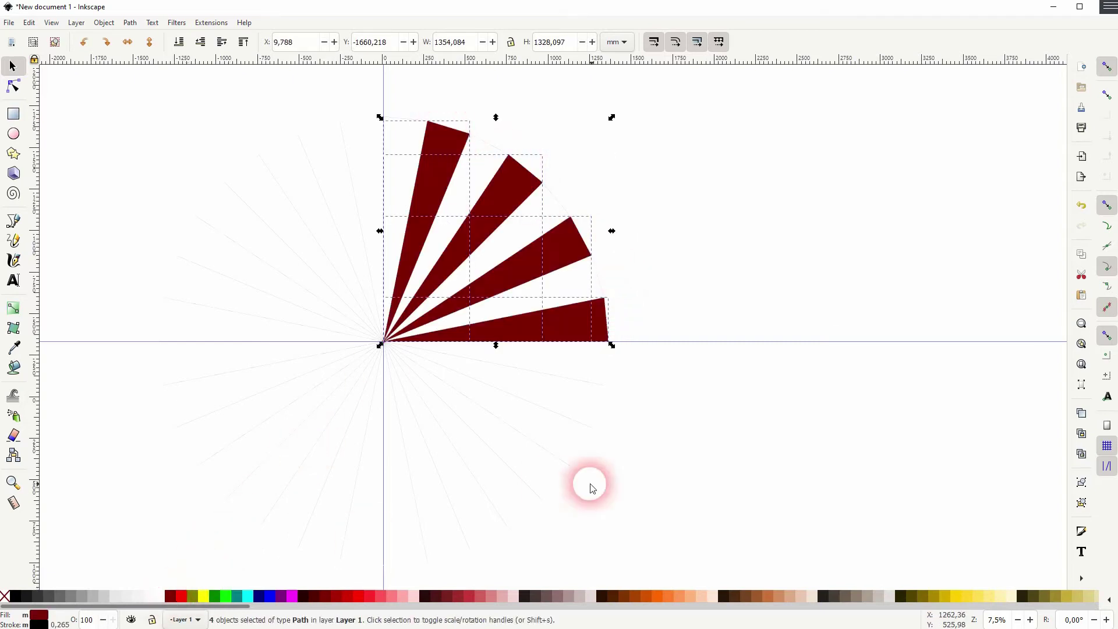
Step: Select the three white gap wedges between the maroon rays, then clear the selection
{"action": "left_click", "coordinate": [673, 293]}
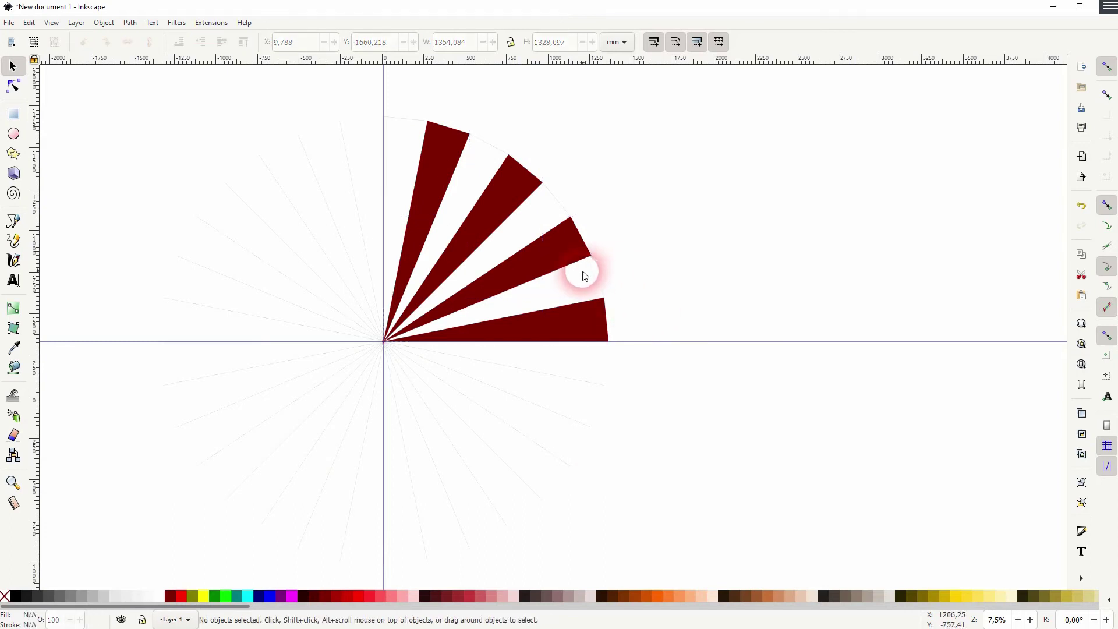
{"action": "left_click", "coordinate": [598, 276]}
{"action": "left_click", "coordinate": [508, 173], "text": "shift"}
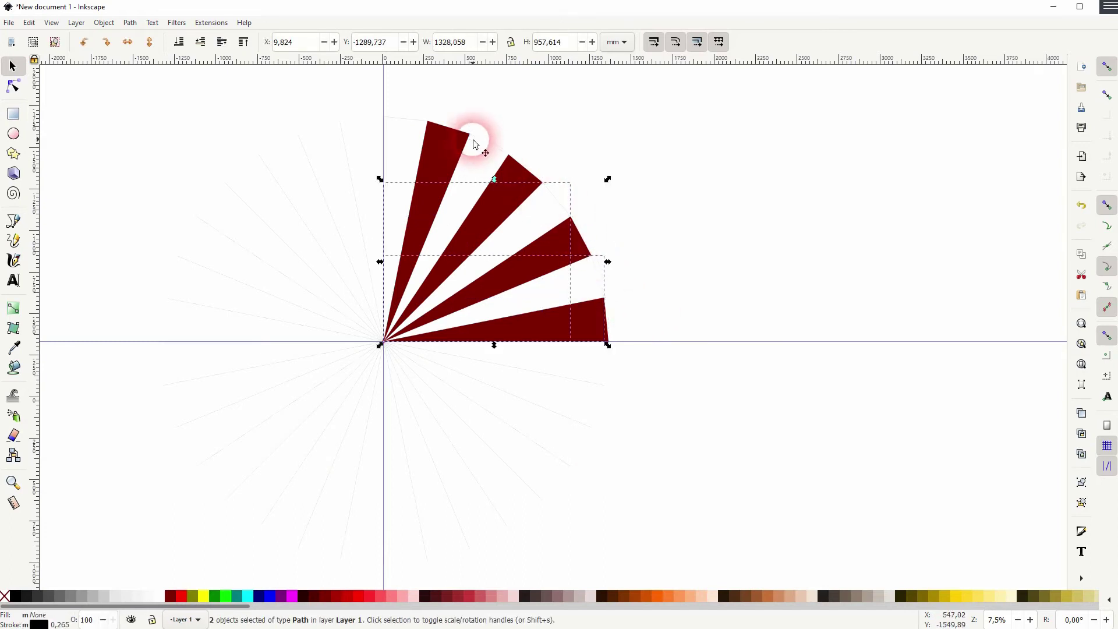
{"action": "left_click", "coordinate": [436, 128], "text": "shift"}
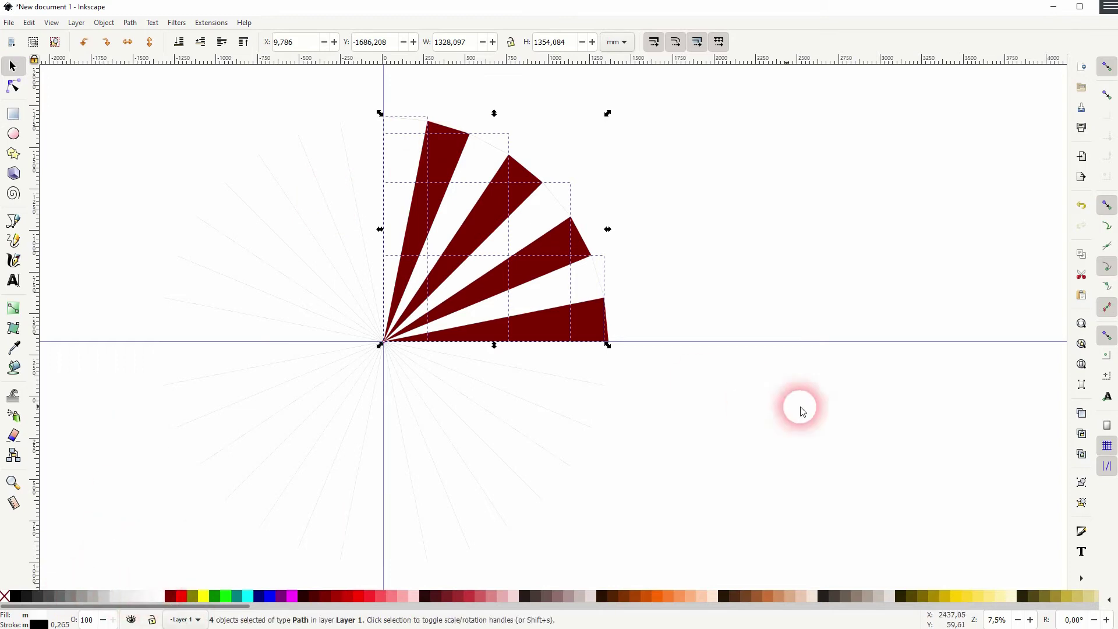
{"action": "left_click", "coordinate": [778, 431]}
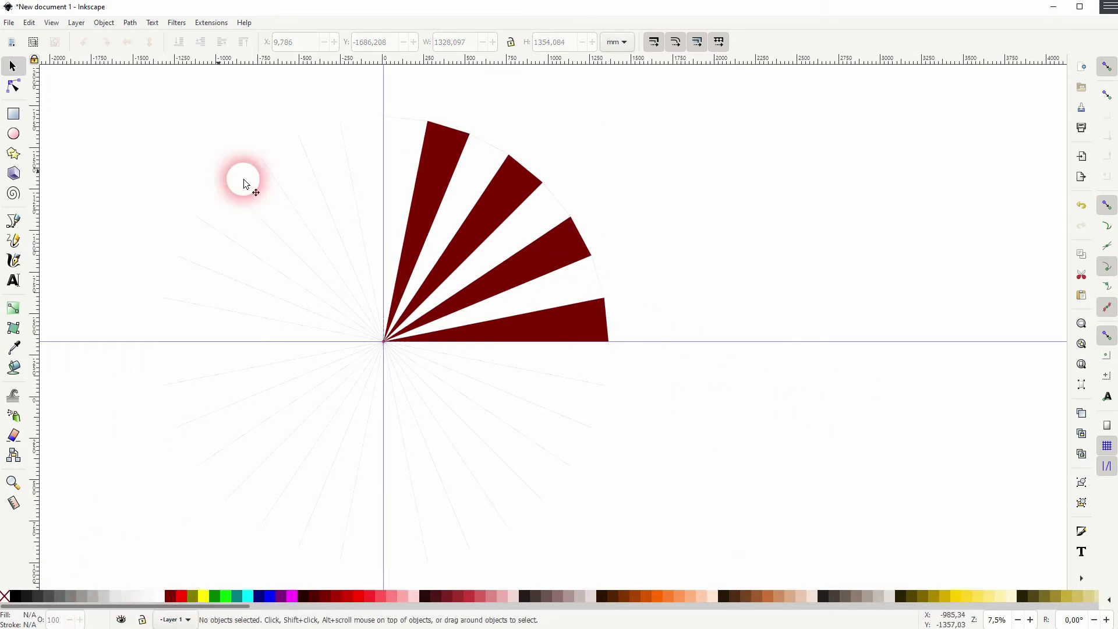
Step: In Fill and Stroke, give the maroon wedges a linear gradient fill
{"action": "left_click", "coordinate": [105, 22]}
{"action": "left_click", "coordinate": [124, 50]}
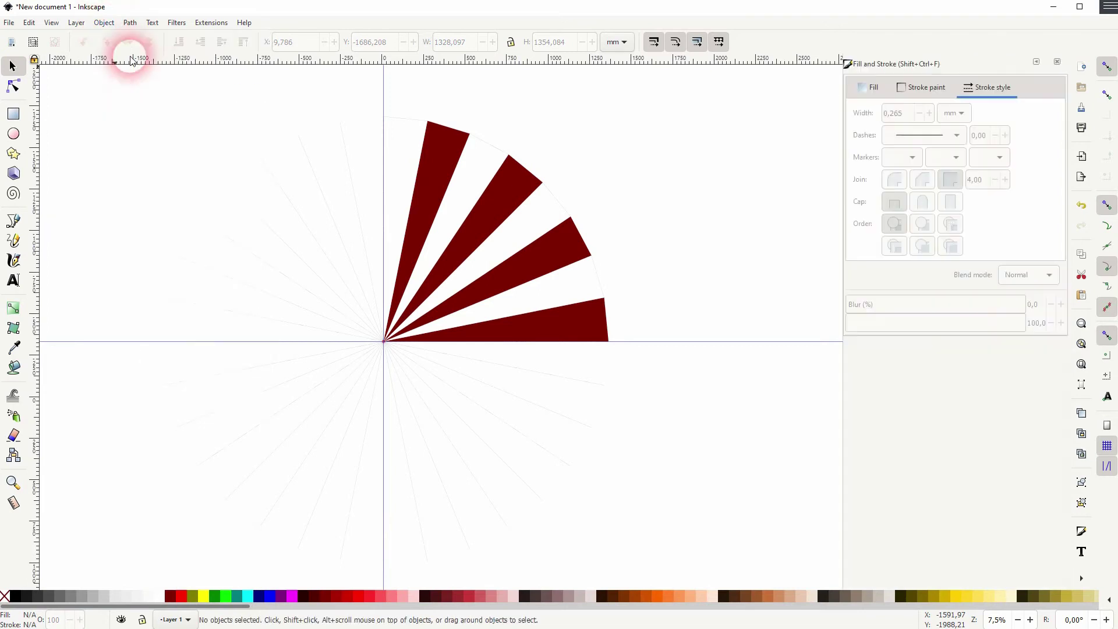
{"action": "key", "text": "Tab"}
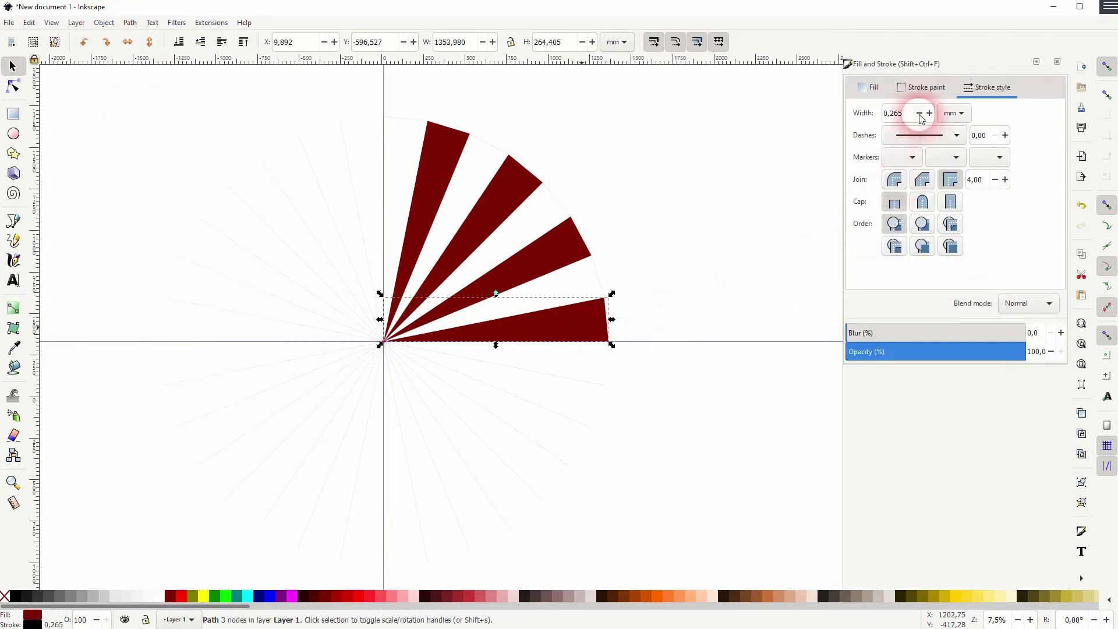
{"action": "left_click", "coordinate": [873, 87]}
{"action": "left_click", "coordinate": [902, 113]}
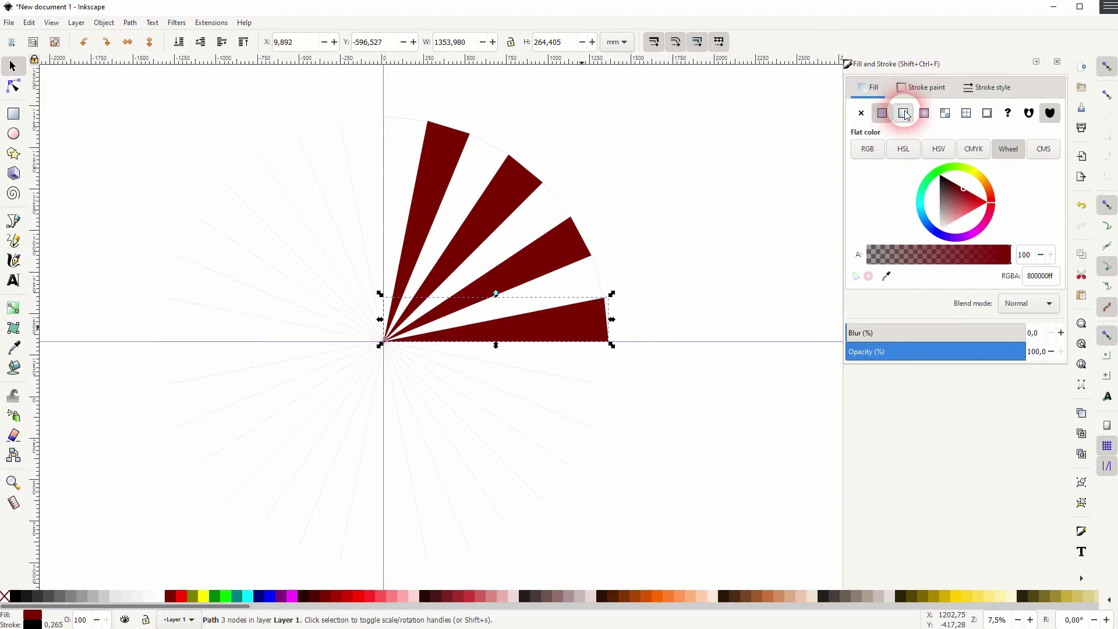
{"action": "left_click", "coordinate": [570, 256]}
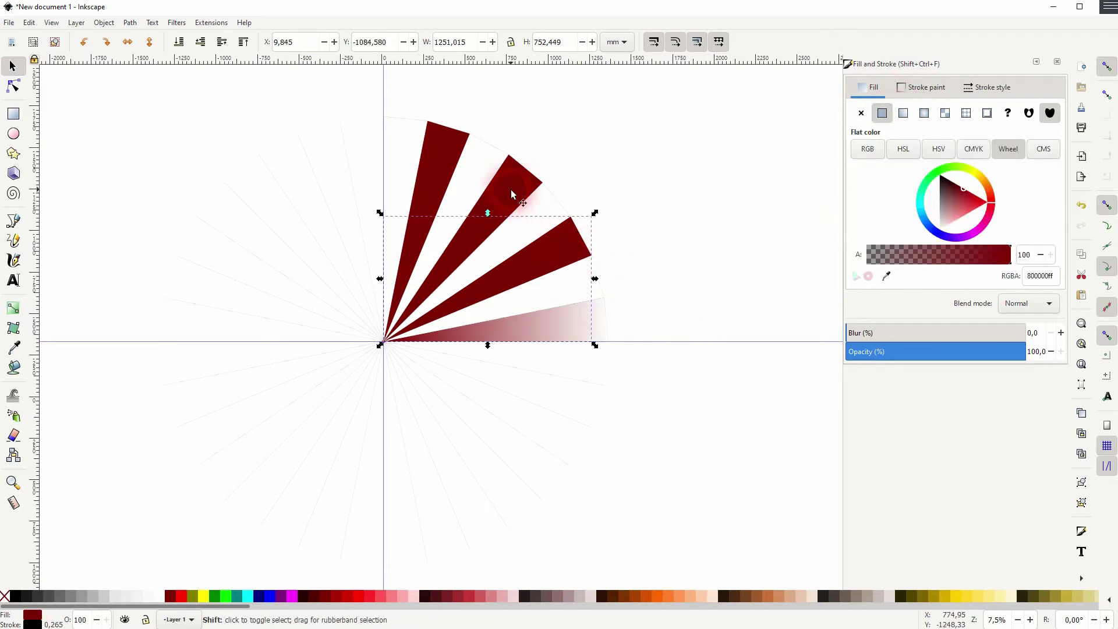
{"action": "left_click", "coordinate": [426, 164], "text": "shift"}
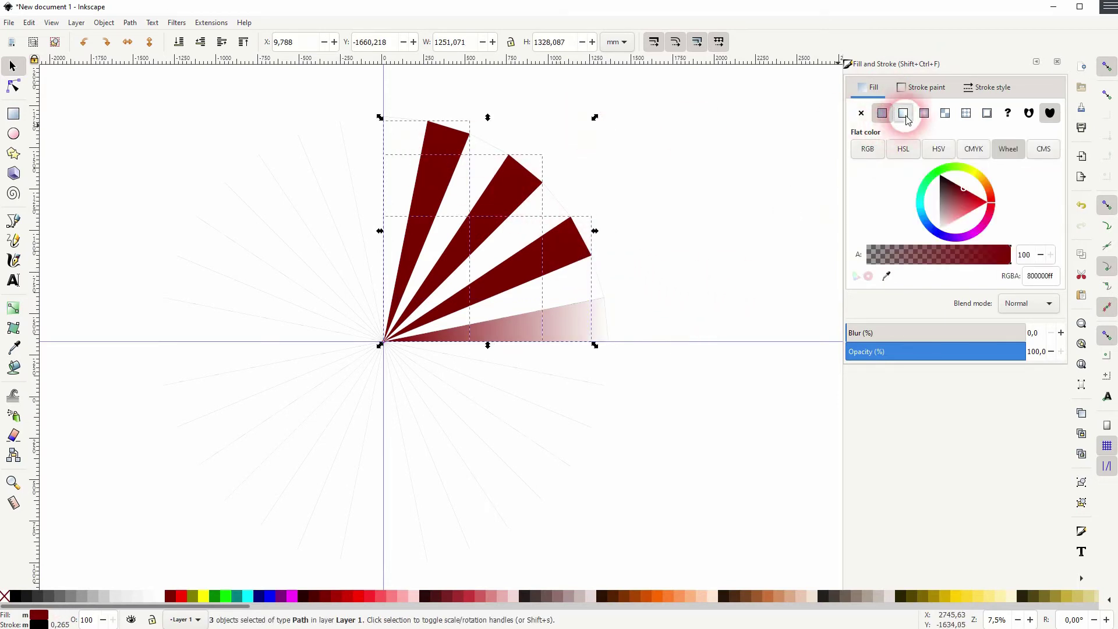
{"action": "left_click", "coordinate": [905, 118]}
{"action": "left_click", "coordinate": [611, 279]}
Step: Give the three white gap wedges a linear gradient fill as well
{"action": "left_click", "coordinate": [594, 285]}
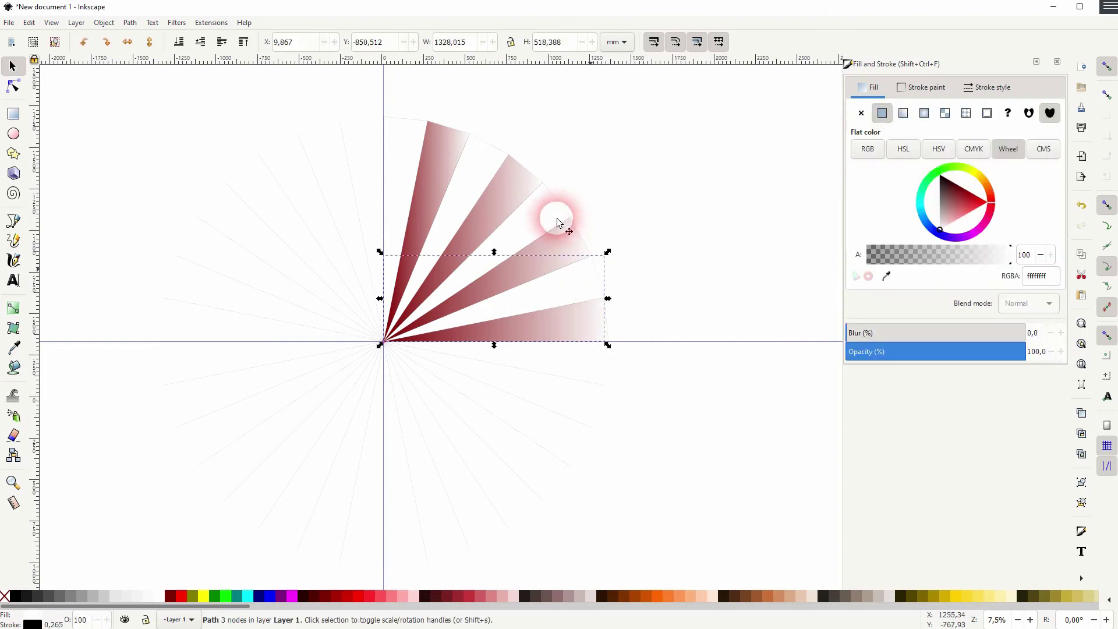
{"action": "left_click", "coordinate": [552, 217], "text": "shift"}
{"action": "left_click", "coordinate": [489, 160], "text": "shift"}
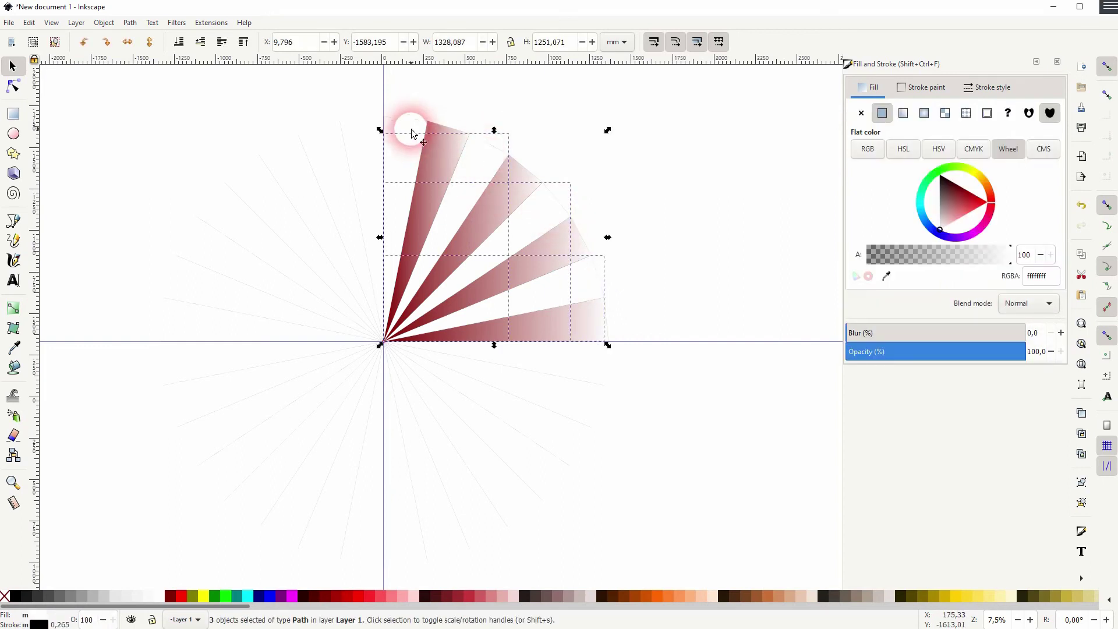
{"action": "left_click", "coordinate": [904, 115]}
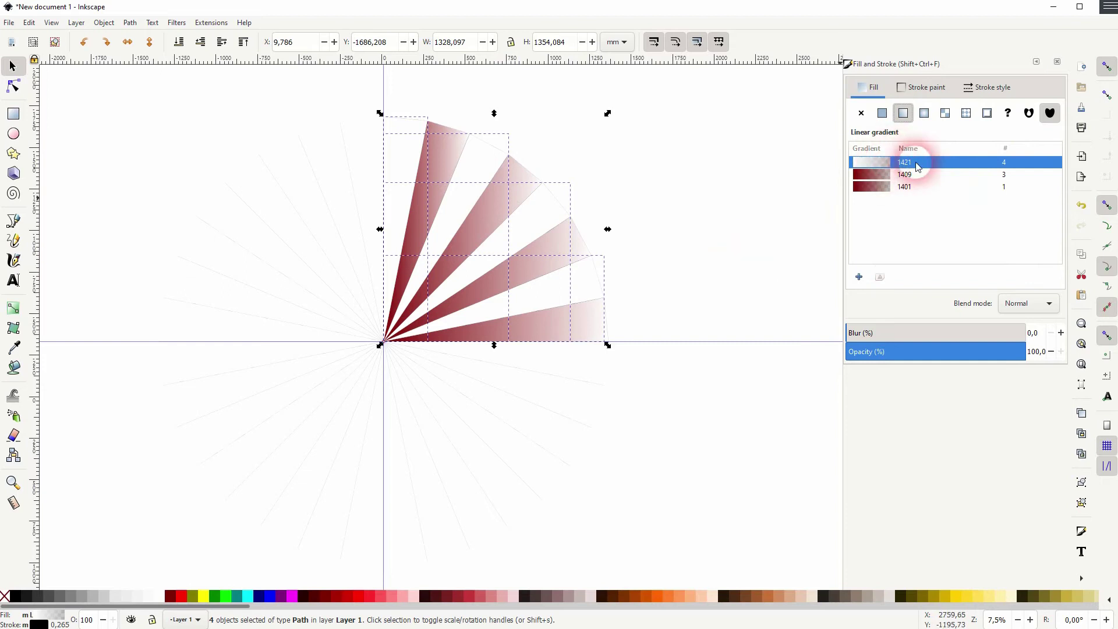
{"action": "left_click", "coordinate": [650, 291]}
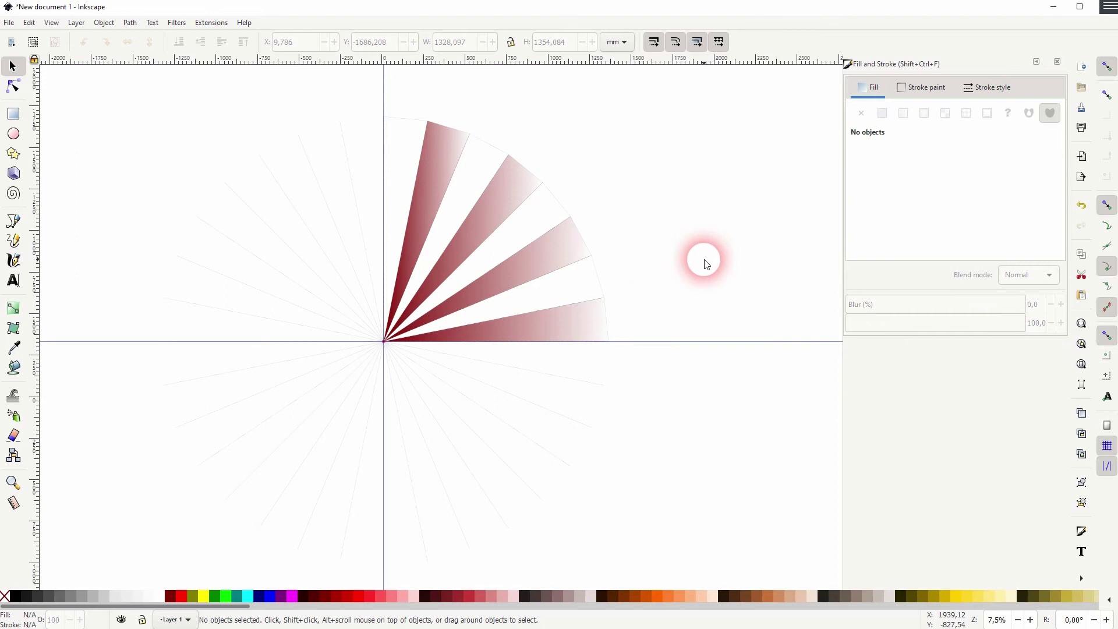
Step: Delete the faint radial construction lines and close Fill and Stroke
{"action": "left_click", "coordinate": [444, 488]}
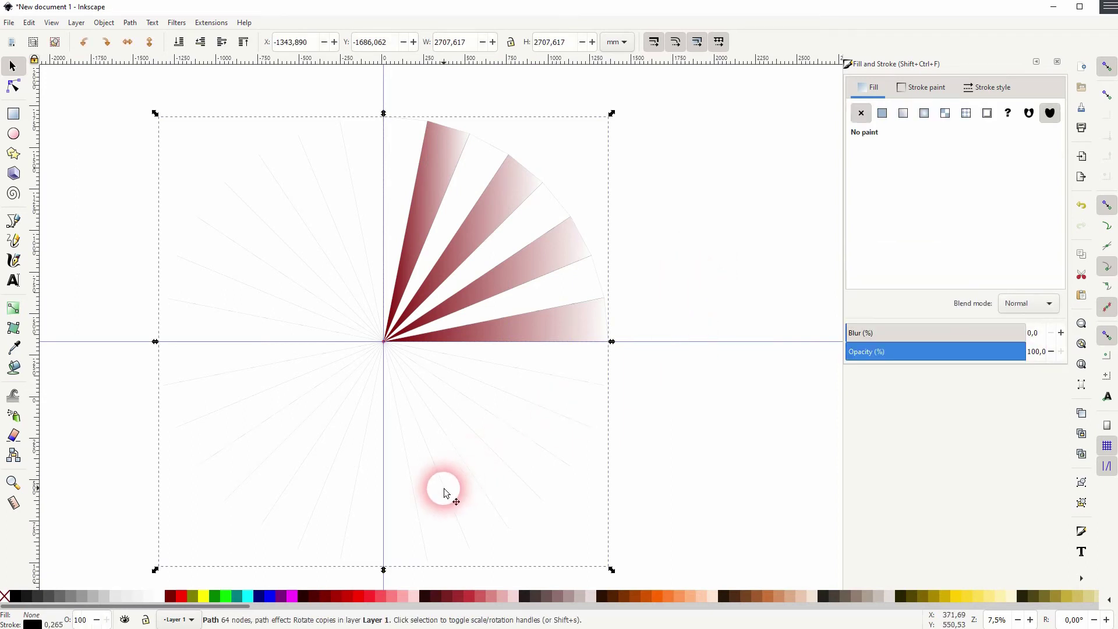
{"action": "key", "text": "Delete"}
{"action": "scroll", "coordinate": [381, 379], "scroll_direction": "up", "scroll_amount": 3}
{"action": "scroll", "coordinate": [382, 379], "scroll_direction": "left", "scroll_amount": 5}
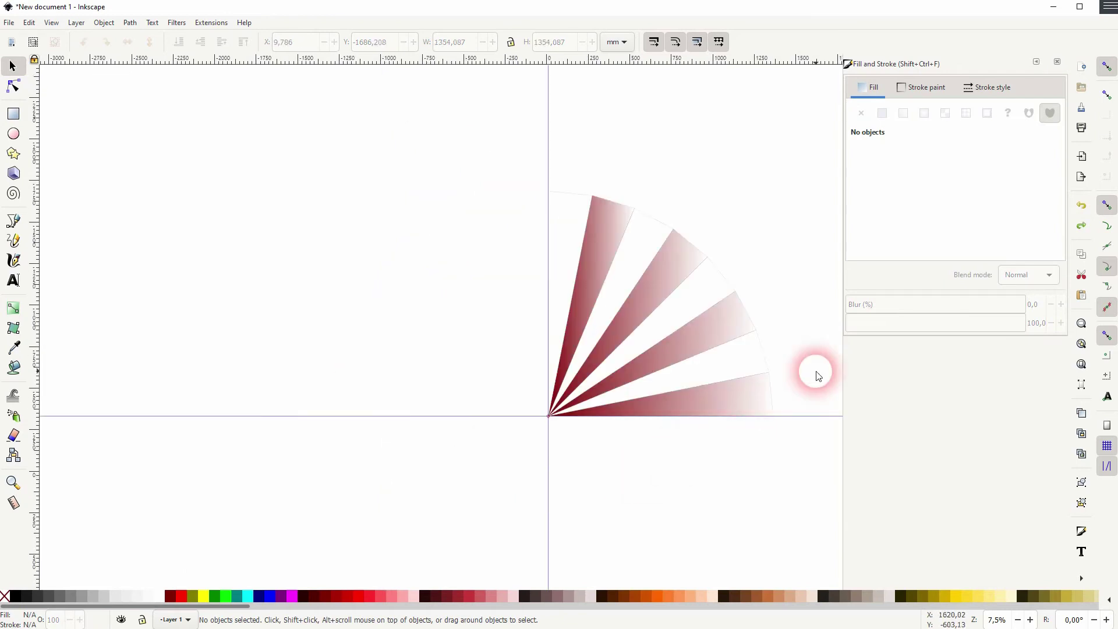
{"action": "left_click", "coordinate": [1063, 62]}
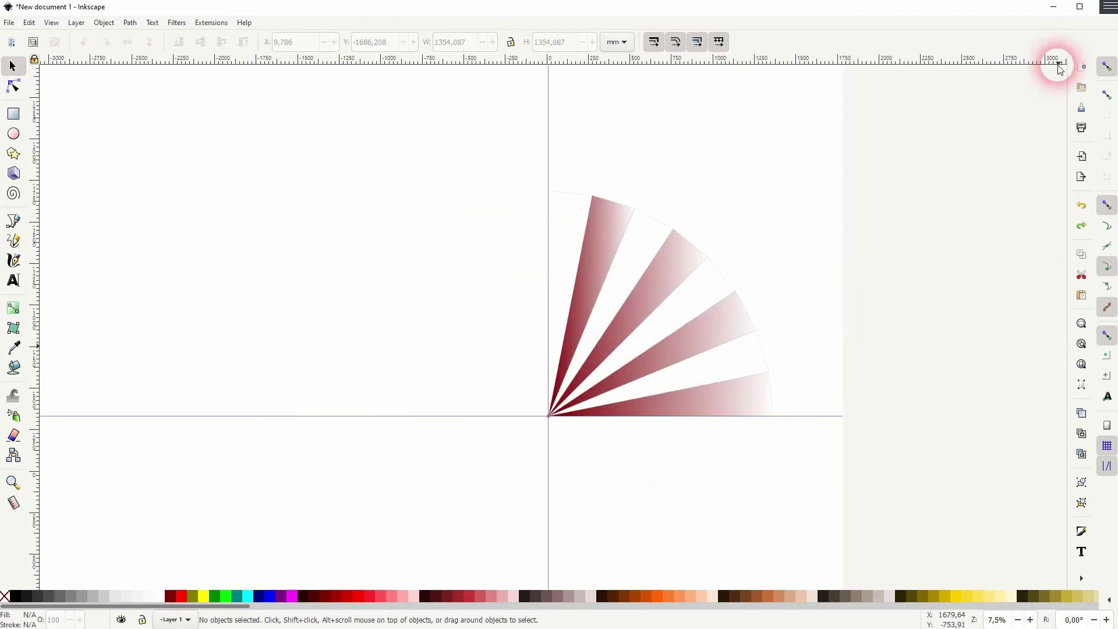
Step: Select all eight wedges and move their rotation centre onto the guide crossing at the apex
{"action": "left_click_drag", "start_coordinate": [480, 464], "coordinate": [876, 155]}
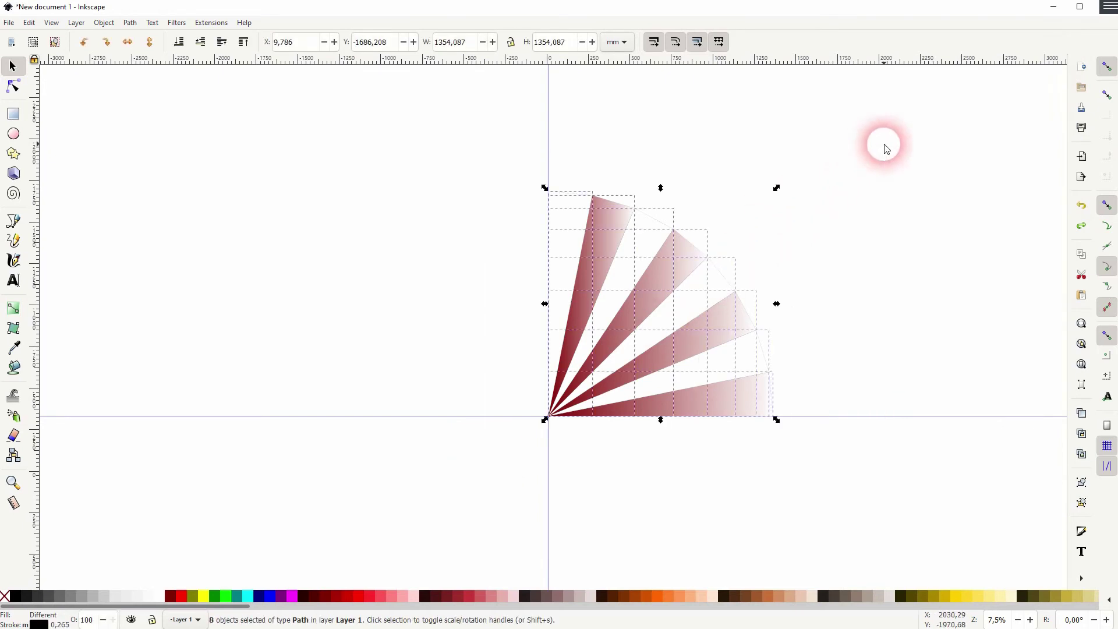
{"action": "left_click", "coordinate": [668, 303]}
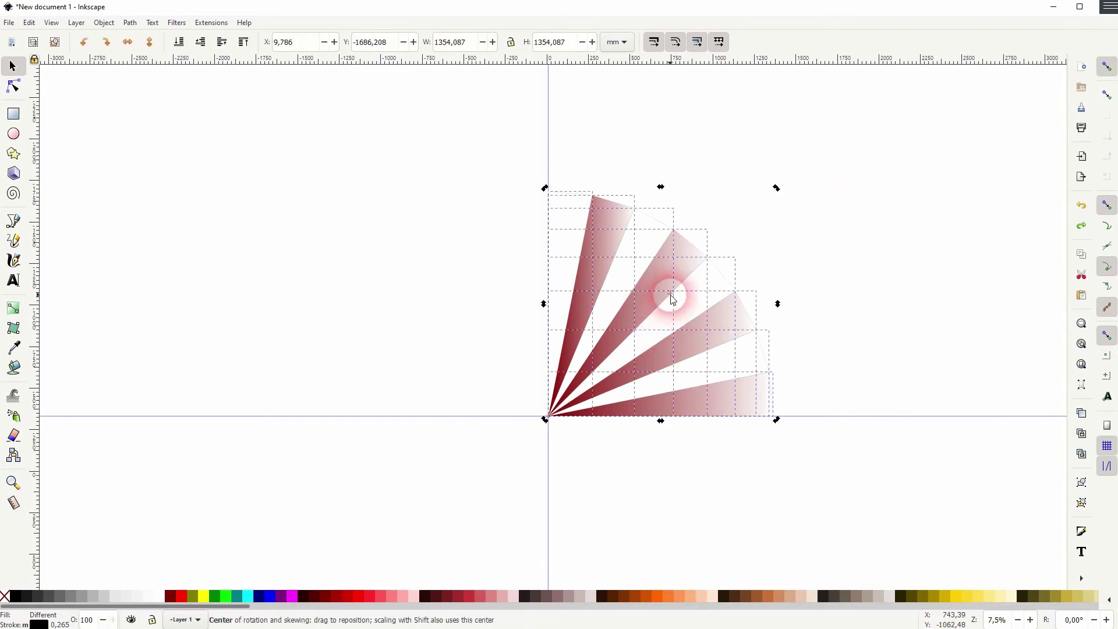
{"action": "left_click_drag", "start_coordinate": [670, 302], "coordinate": [636, 344]}
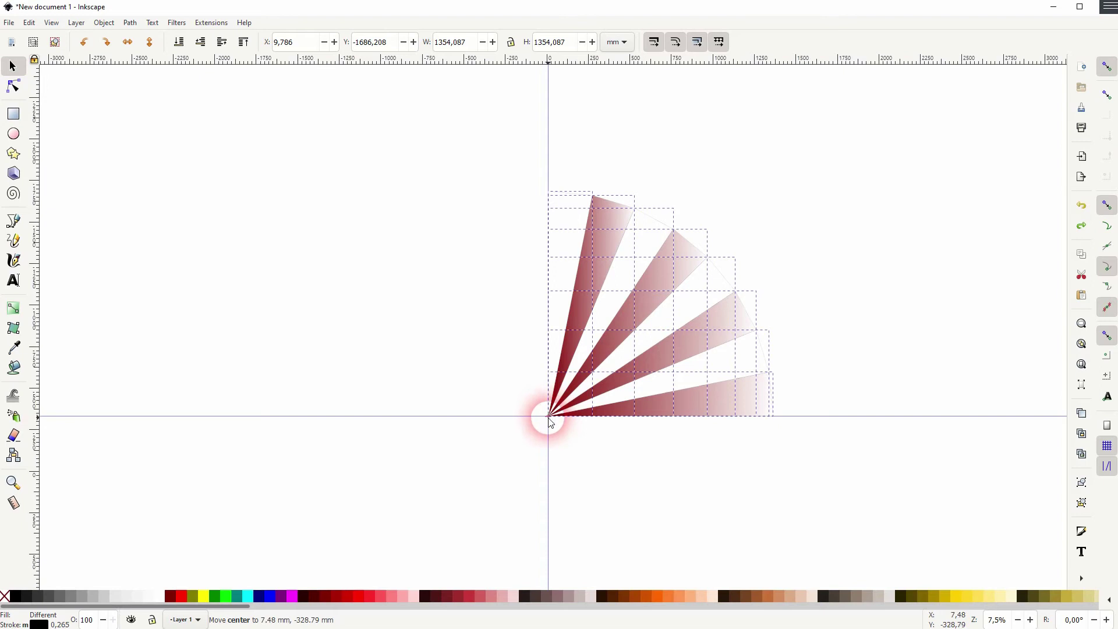
{"action": "scroll", "coordinate": [549, 420], "scroll_direction": "up", "scroll_amount": 4}
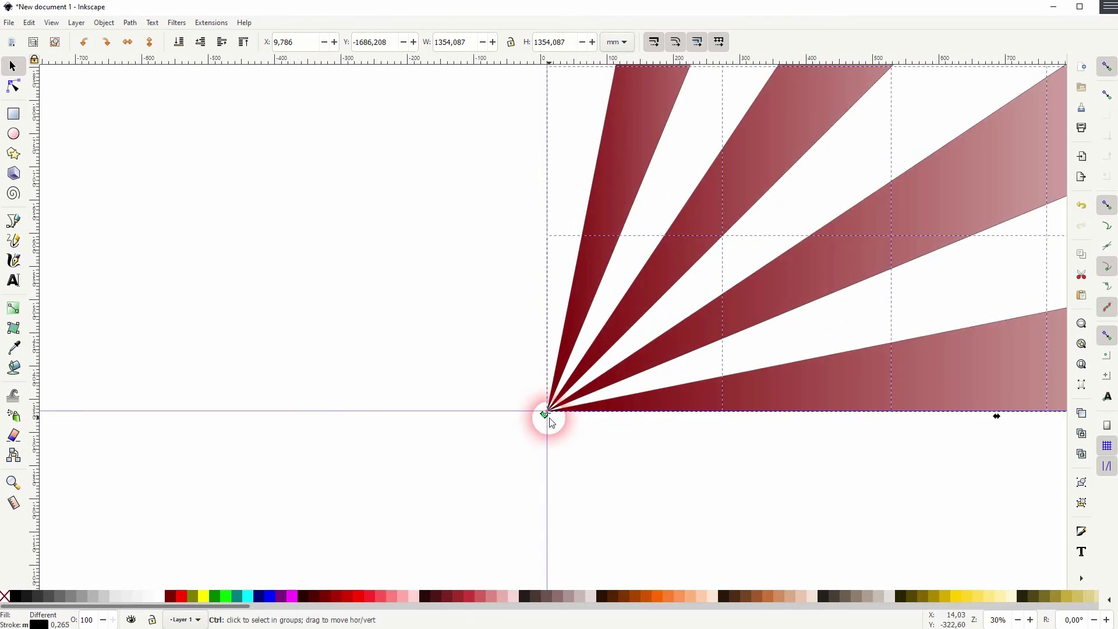
{"action": "scroll", "coordinate": [549, 420], "scroll_direction": "up", "scroll_amount": 6}
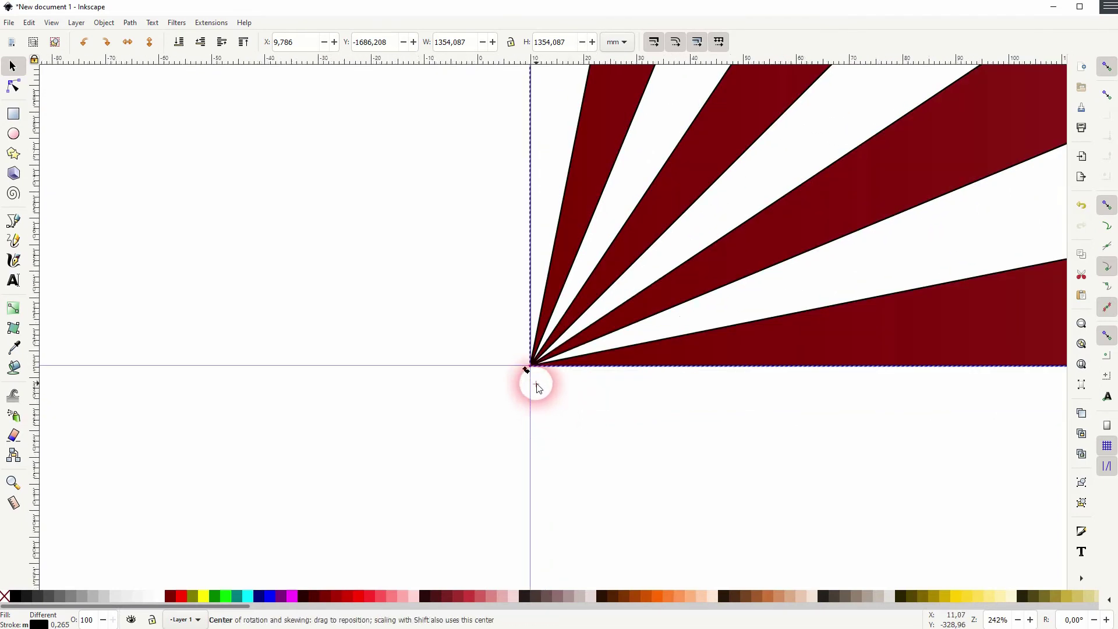
{"action": "left_click_drag", "start_coordinate": [536, 384], "coordinate": [532, 369]}
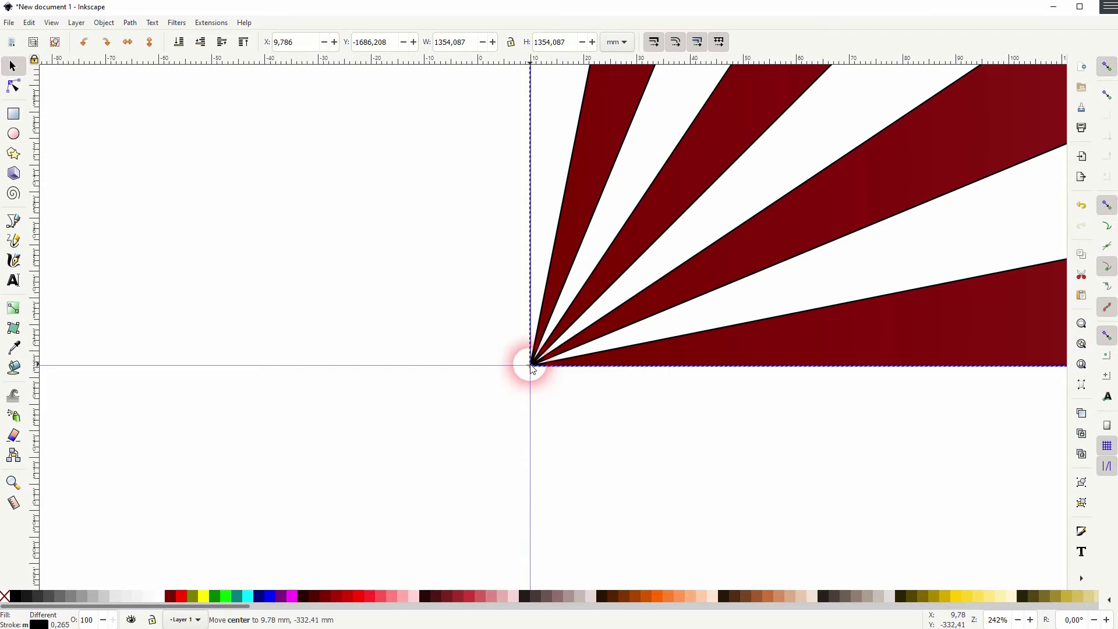
{"action": "scroll", "coordinate": [578, 392], "scroll_direction": "down", "scroll_amount": 9}
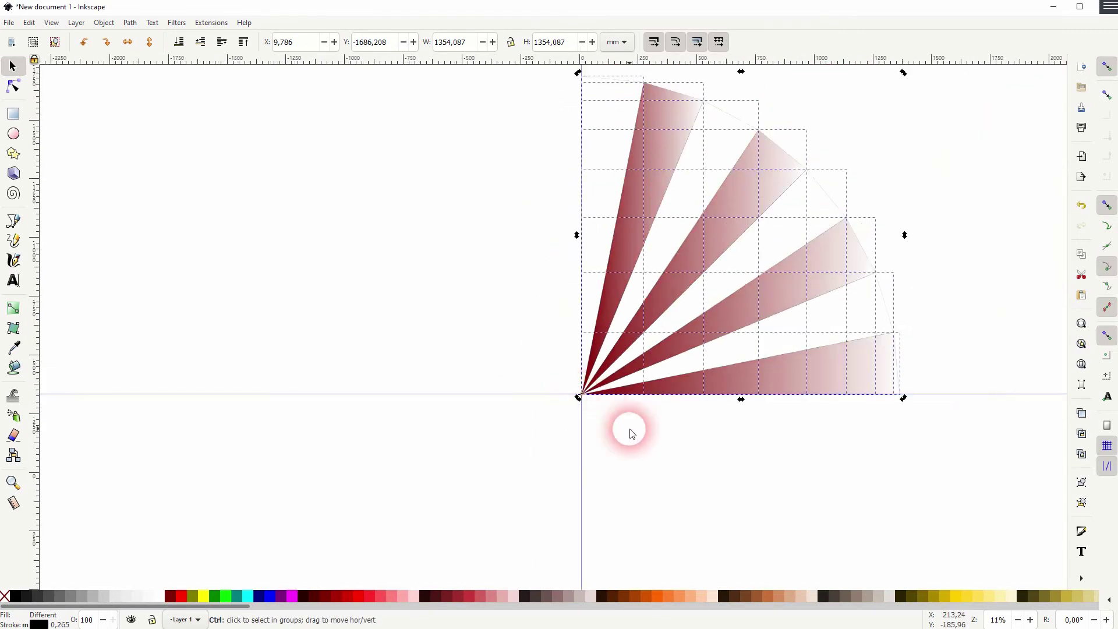
{"action": "scroll", "coordinate": [630, 433], "scroll_direction": "down", "scroll_amount": 1}
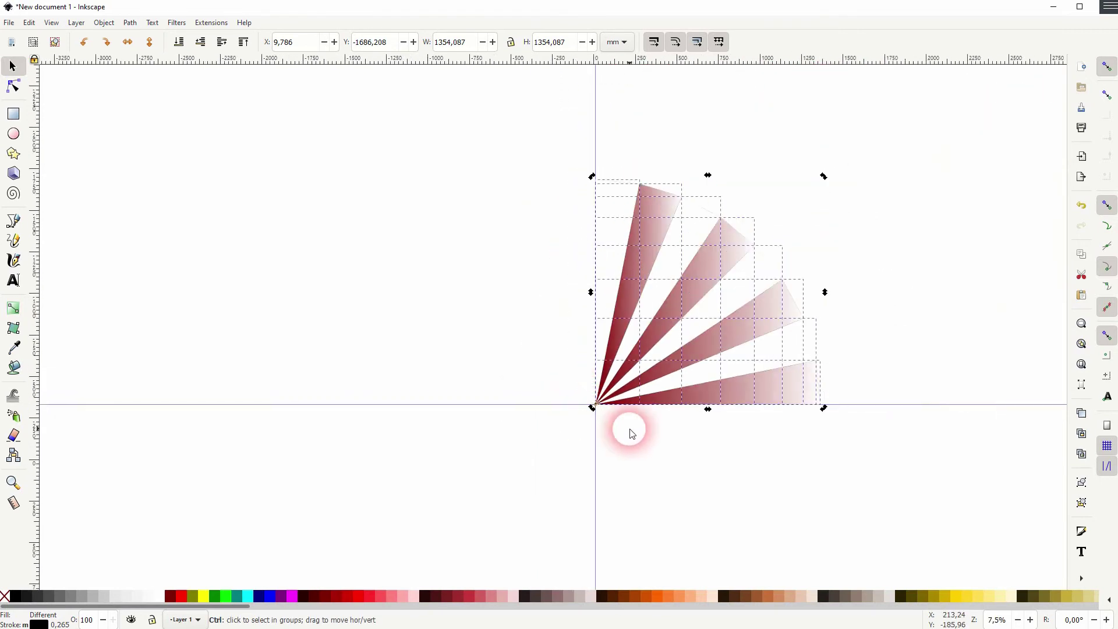
Step: Rotate a duplicate of the quarter fan 90° into the upper-left quarter
{"action": "left_click", "coordinate": [765, 234]}
{"action": "left_click_drag", "start_coordinate": [823, 176], "coordinate": [732, 259]}
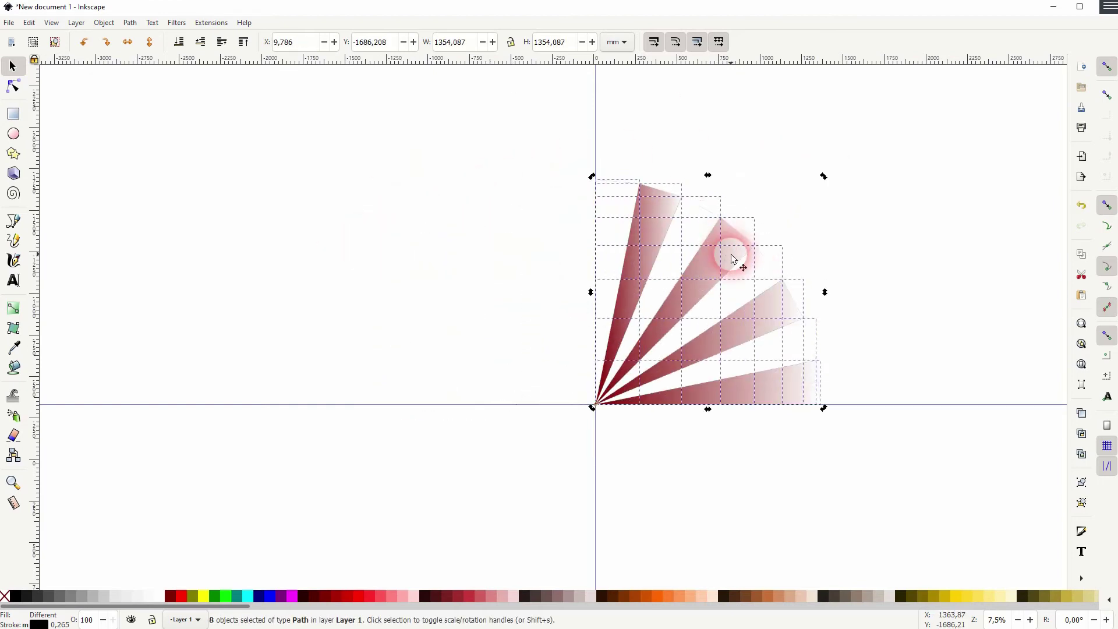
{"action": "key", "text": "ctrl+d"}
{"action": "left_click_drag", "start_coordinate": [821, 175], "coordinate": [405, 236]}
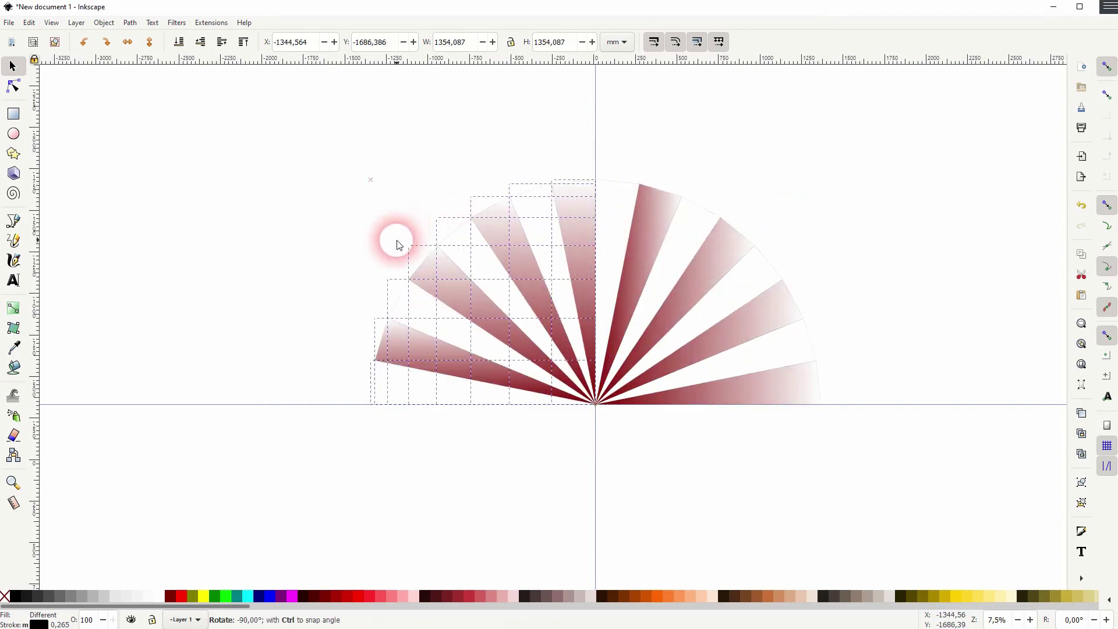
Step: Group the eight left-side rays, then select them together with the right-side rays
{"action": "left_click", "coordinate": [250, 233]}
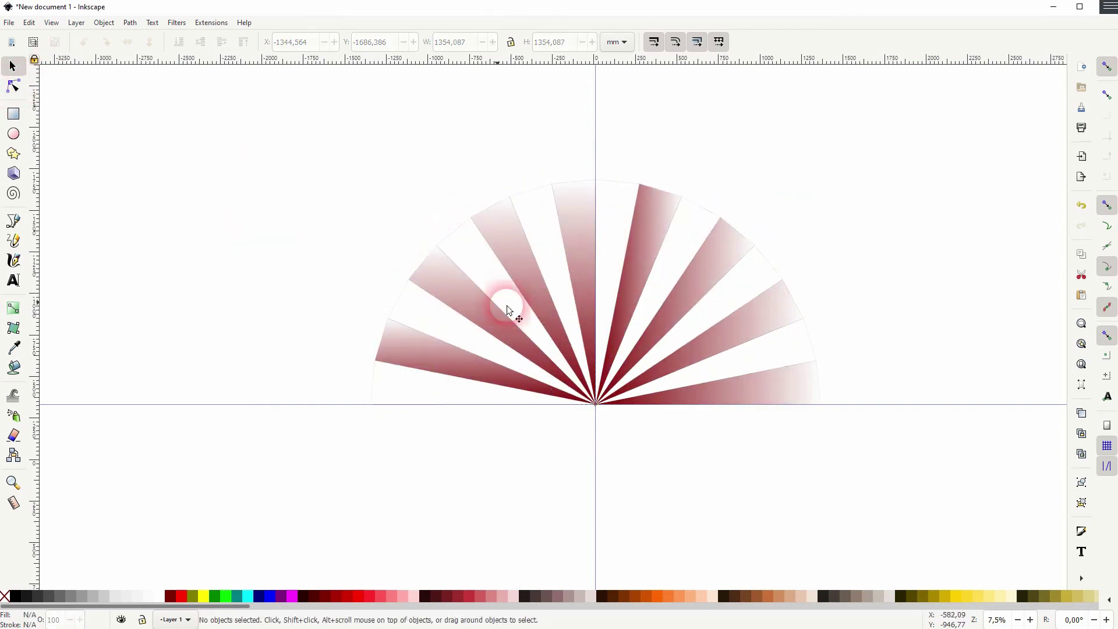
{"action": "left_click_drag", "start_coordinate": [549, 305], "coordinate": [415, 295]}
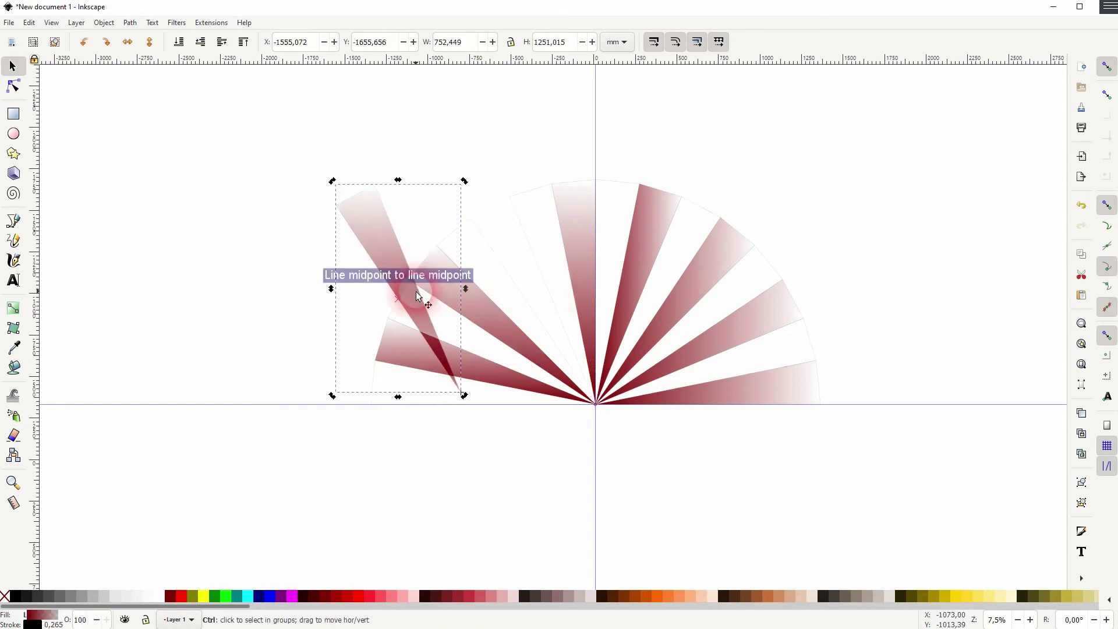
{"action": "key", "text": "ctrl+z"}
{"action": "left_click_drag", "start_coordinate": [300, 455], "coordinate": [602, 144]}
{"action": "key", "text": "ctrl+g"}
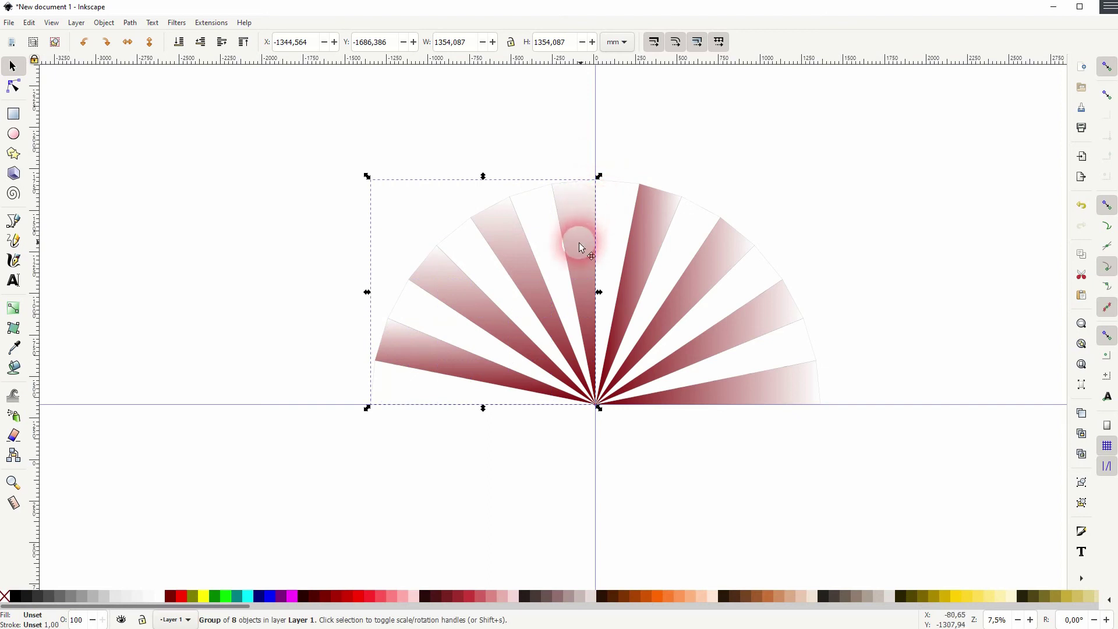
{"action": "mouse_move", "coordinate": [579, 242]}
{"action": "left_mouse_down"}
{"action": "mouse_move", "coordinate": [418, 207]}
{"action": "mouse_move", "coordinate": [578, 239]}
{"action": "left_mouse_up"}
{"action": "left_click_drag", "start_coordinate": [305, 442], "coordinate": [867, 125]}
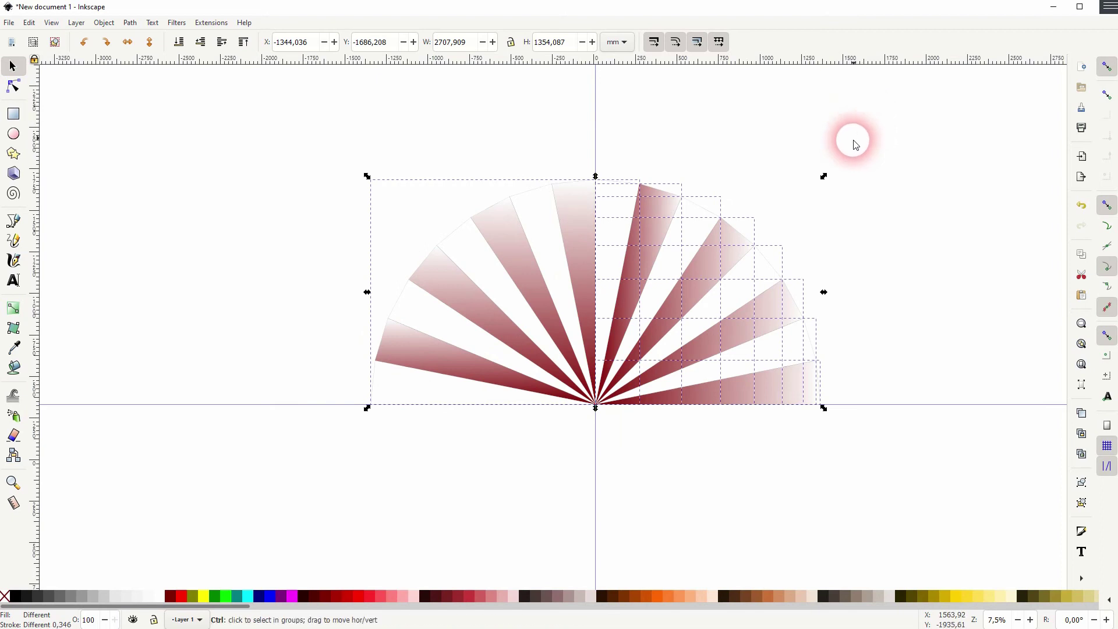
Step: Group the half-circle fan and drag a copy down onto the guide
{"action": "key", "text": "ctrl+g"}
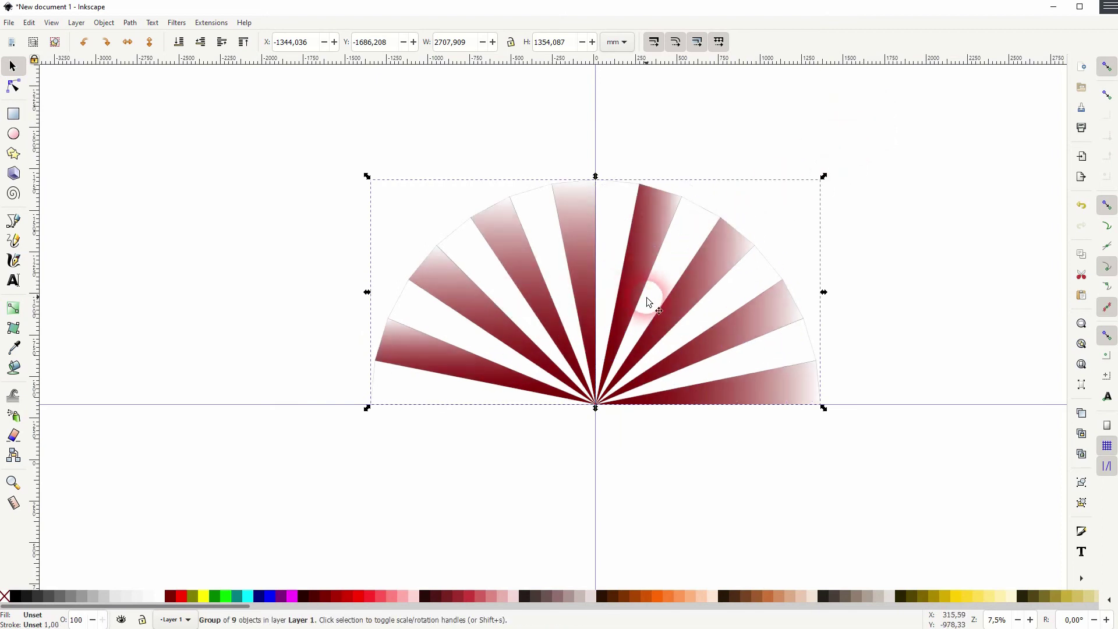
{"action": "left_click_drag", "start_coordinate": [678, 262], "coordinate": [673, 463]}
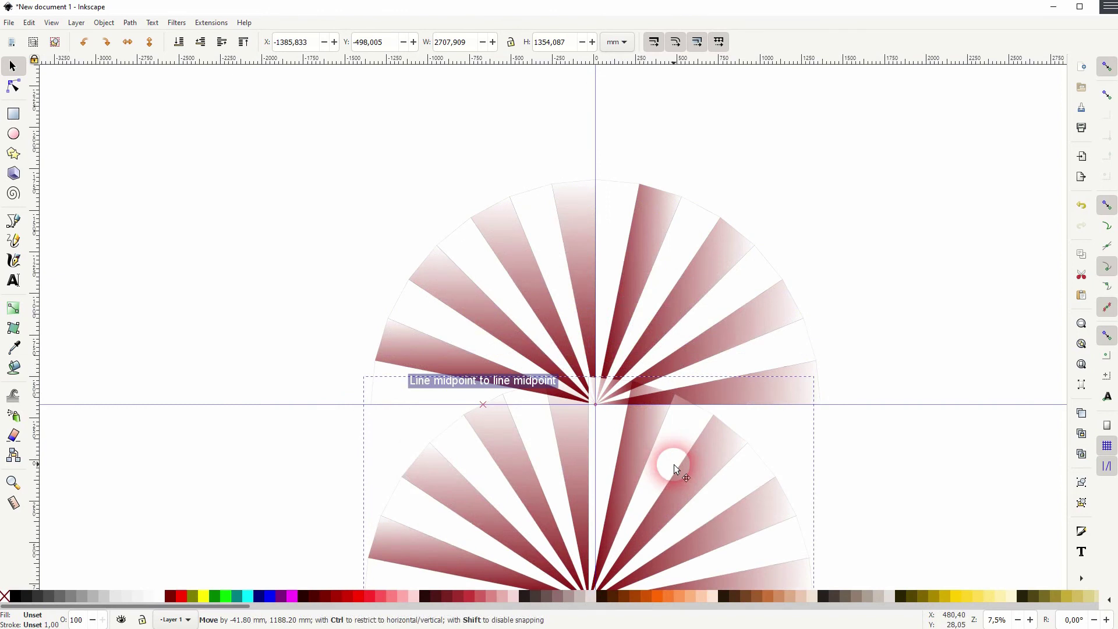
{"action": "scroll", "coordinate": [673, 463], "scroll_direction": "down", "scroll_amount": 7}
{"action": "scroll", "coordinate": [673, 464], "scroll_direction": "right", "scroll_amount": 2}
{"action": "scroll", "coordinate": [634, 309], "scroll_direction": "down", "scroll_amount": 1}
{"action": "left_click_drag", "start_coordinate": [633, 309], "coordinate": [613, 365]}
Step: Rotate the copy 180° and snap it beneath the half fan at the guide crossing
{"action": "left_click", "coordinate": [614, 369]}
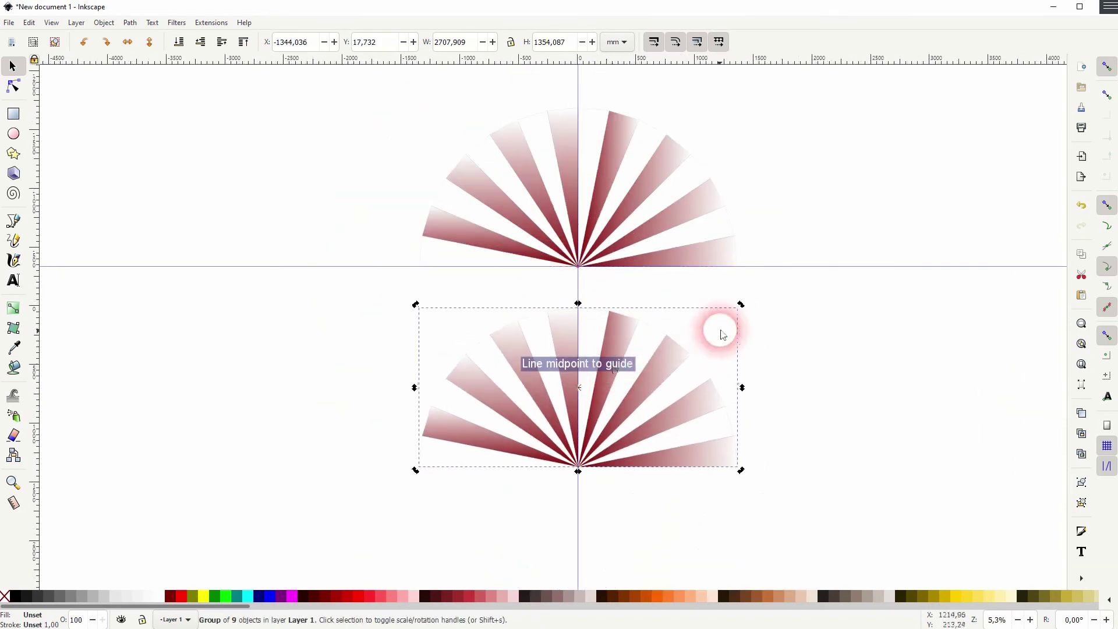
{"action": "left_click_drag", "start_coordinate": [636, 293], "coordinate": [422, 461]}
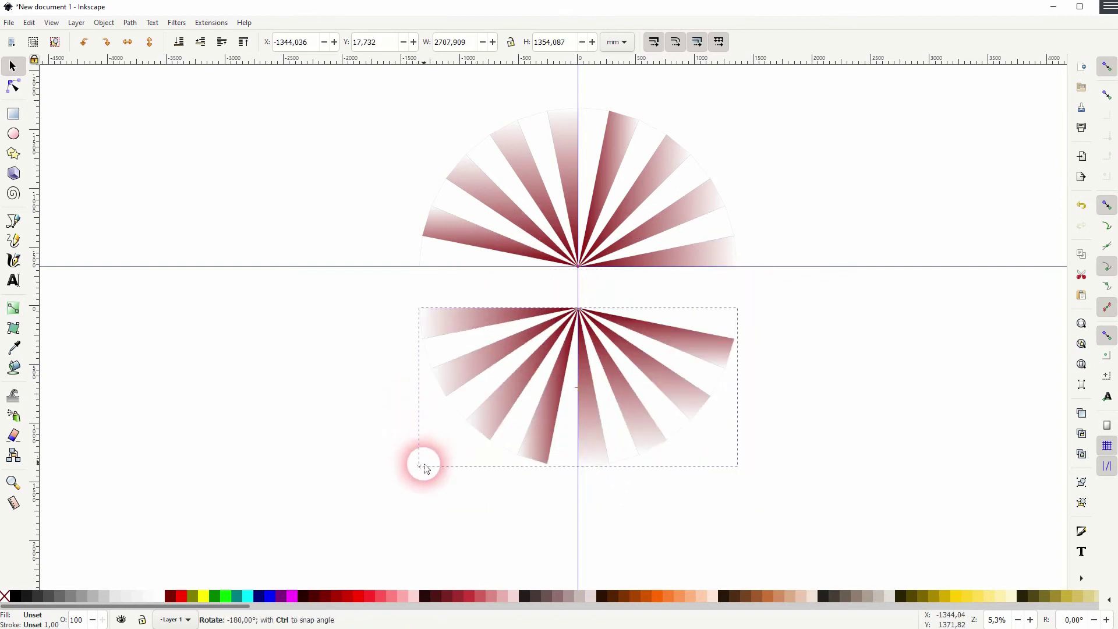
{"action": "left_click_drag", "start_coordinate": [574, 395], "coordinate": [602, 335]}
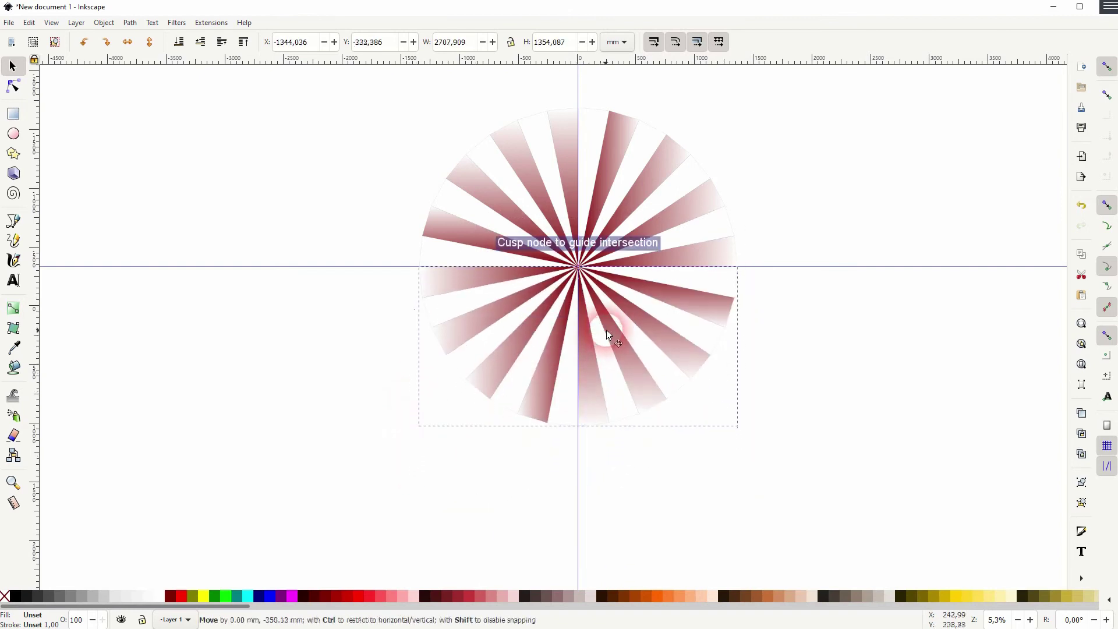
{"action": "left_click", "coordinate": [798, 329]}
{"action": "left_click_drag", "start_coordinate": [800, 224], "coordinate": [798, 274]}
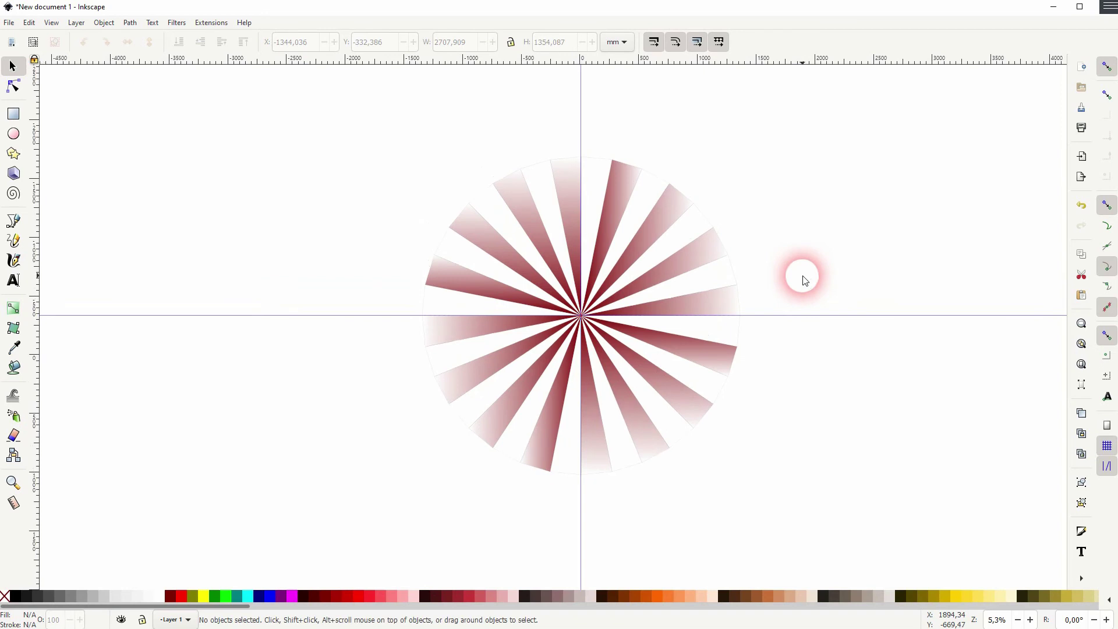
Step: Delete both construction guides from Document Properties' Guides tab and close the dialog
{"action": "left_click", "coordinate": [9, 23]}
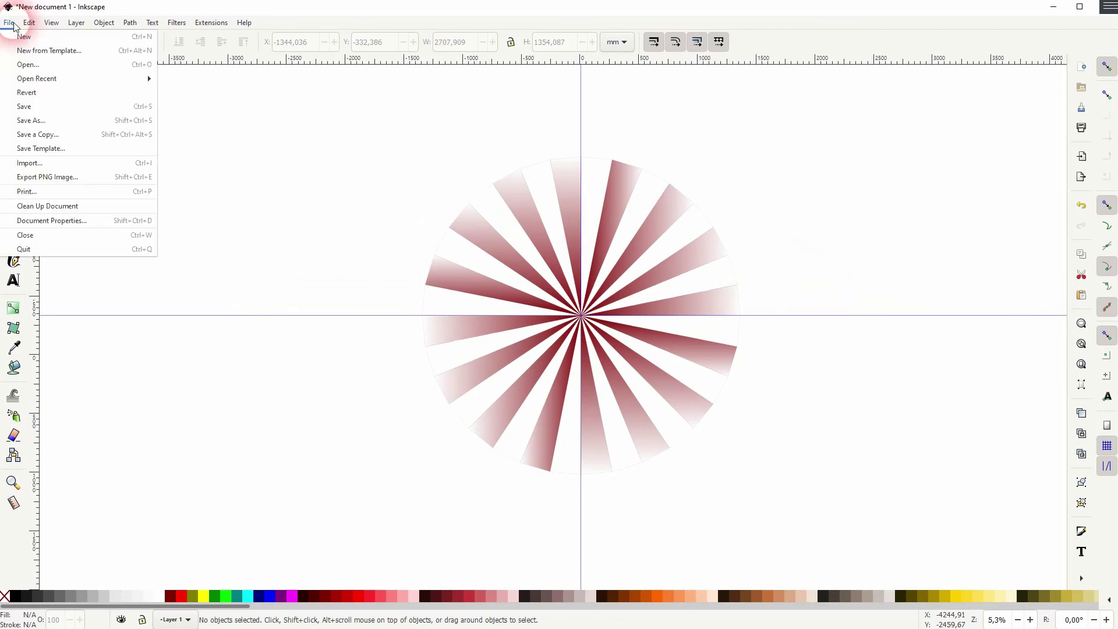
{"action": "left_click", "coordinate": [64, 225]}
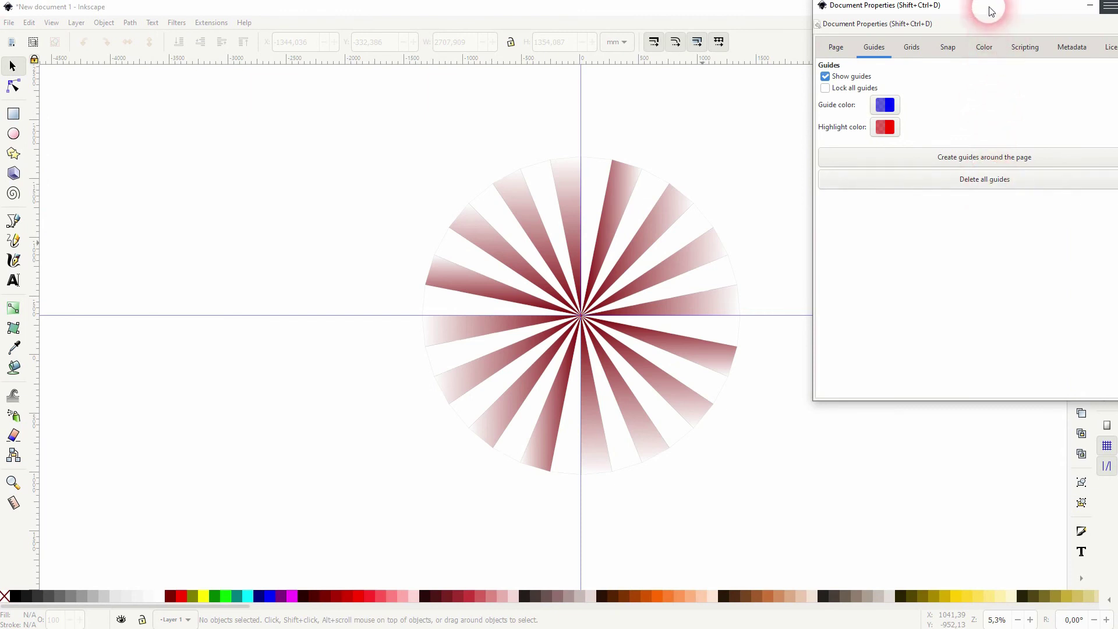
{"action": "left_click_drag", "start_coordinate": [990, 10], "coordinate": [778, 137]}
{"action": "left_click", "coordinate": [627, 180]}
{"action": "left_click", "coordinate": [662, 173]}
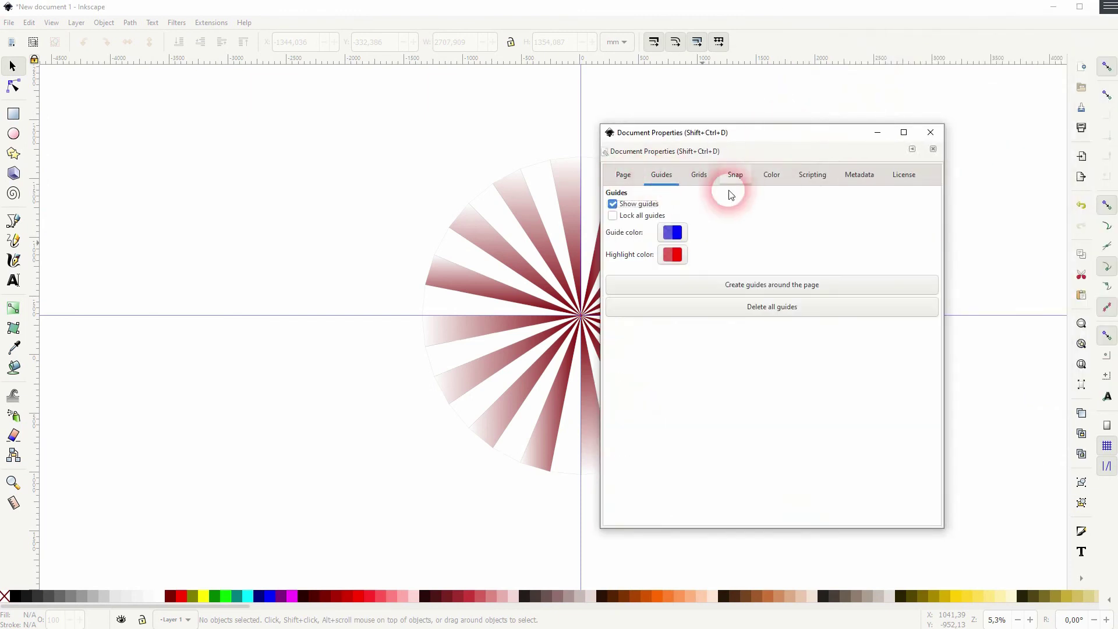
{"action": "left_click", "coordinate": [804, 309]}
{"action": "left_click", "coordinate": [945, 133]}
{"action": "left_click", "coordinate": [840, 322]}
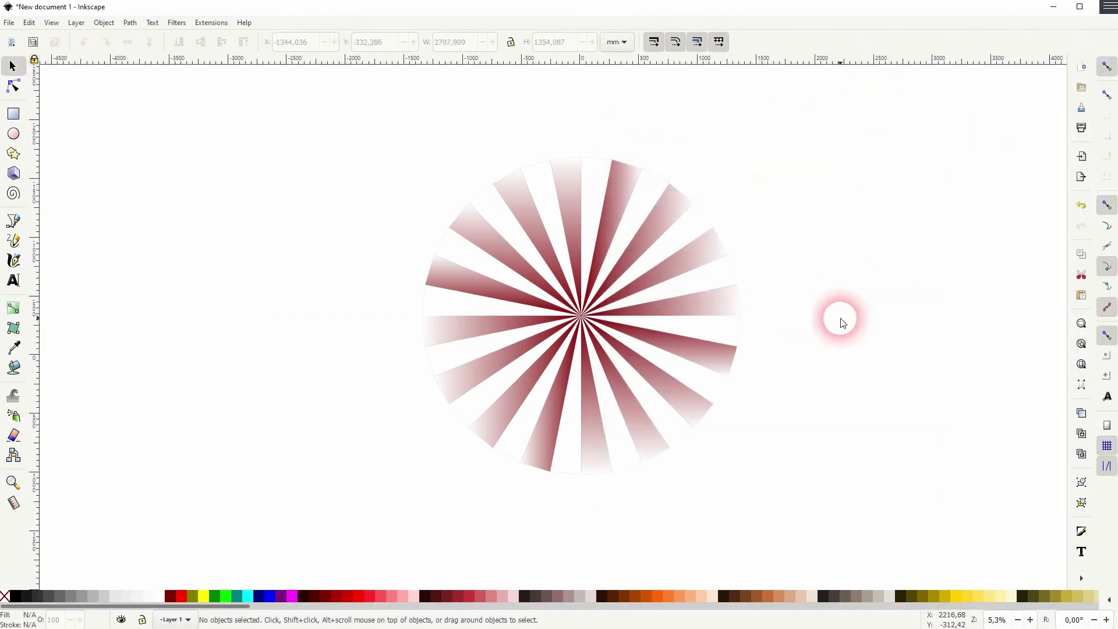
Step: Draw a black circle about 1914.57 mm across, centred on the starburst's ray hub
{"action": "left_click_drag", "start_coordinate": [545, 360], "coordinate": [337, 504]}
{"action": "left_click_drag", "start_coordinate": [570, 344], "coordinate": [863, 99]}
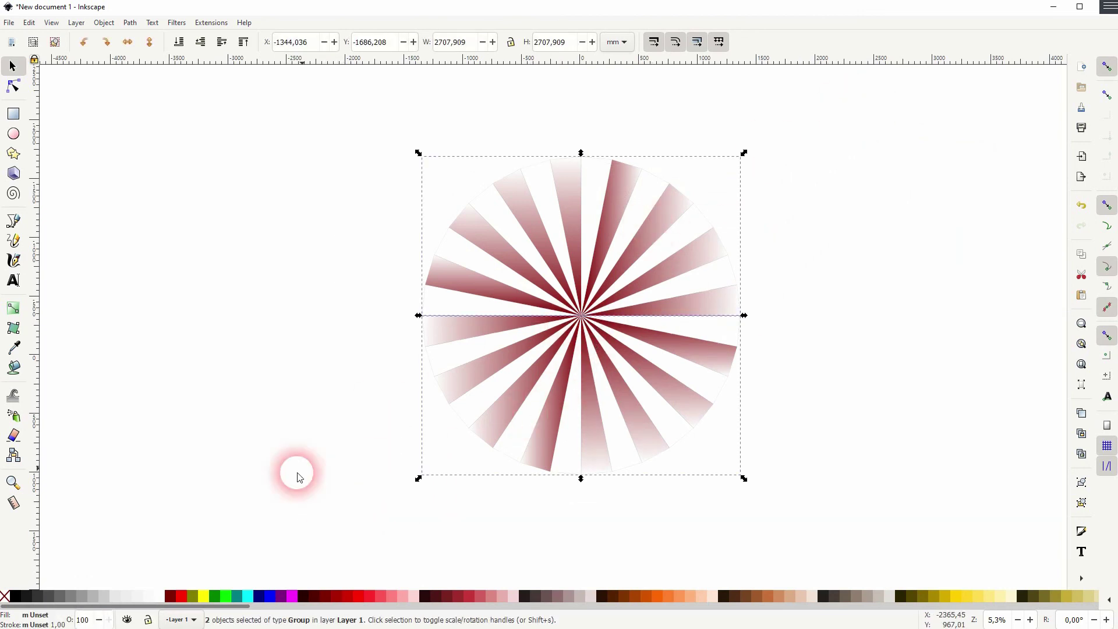
{"action": "left_click", "coordinate": [265, 400]}
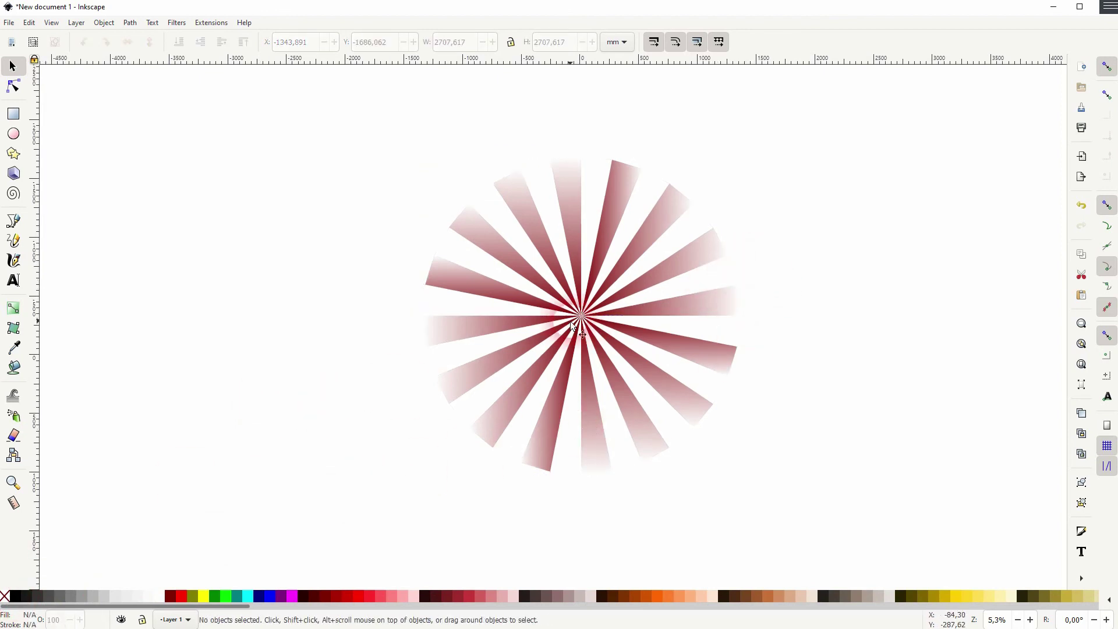
{"action": "left_click_drag", "start_coordinate": [337, 501], "coordinate": [821, 111]}
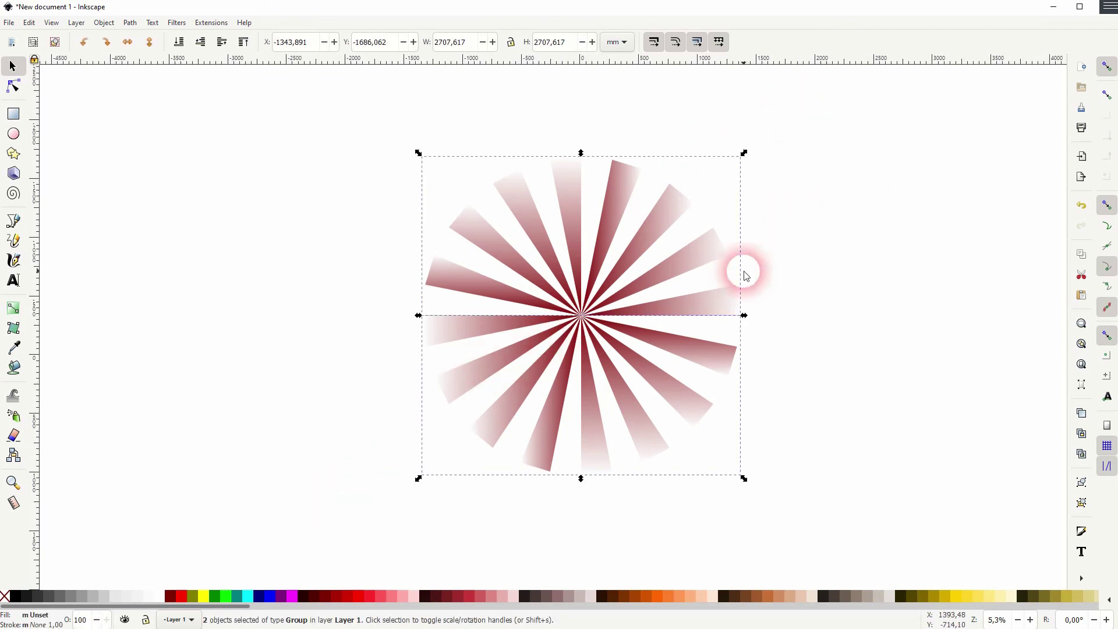
{"action": "left_click", "coordinate": [828, 350]}
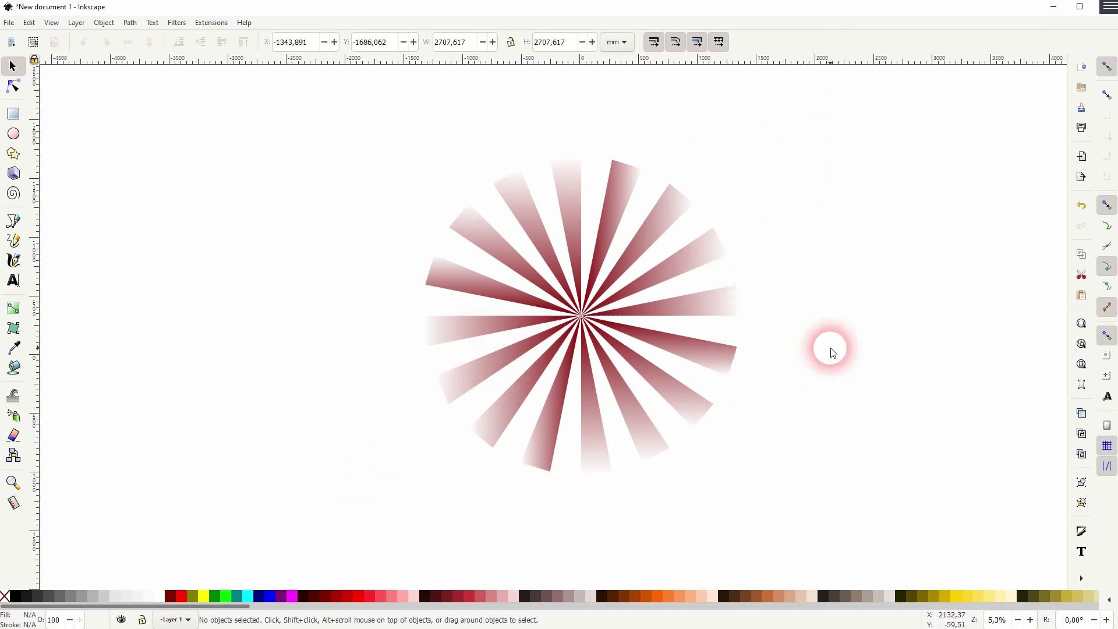
{"action": "left_click", "coordinate": [17, 138]}
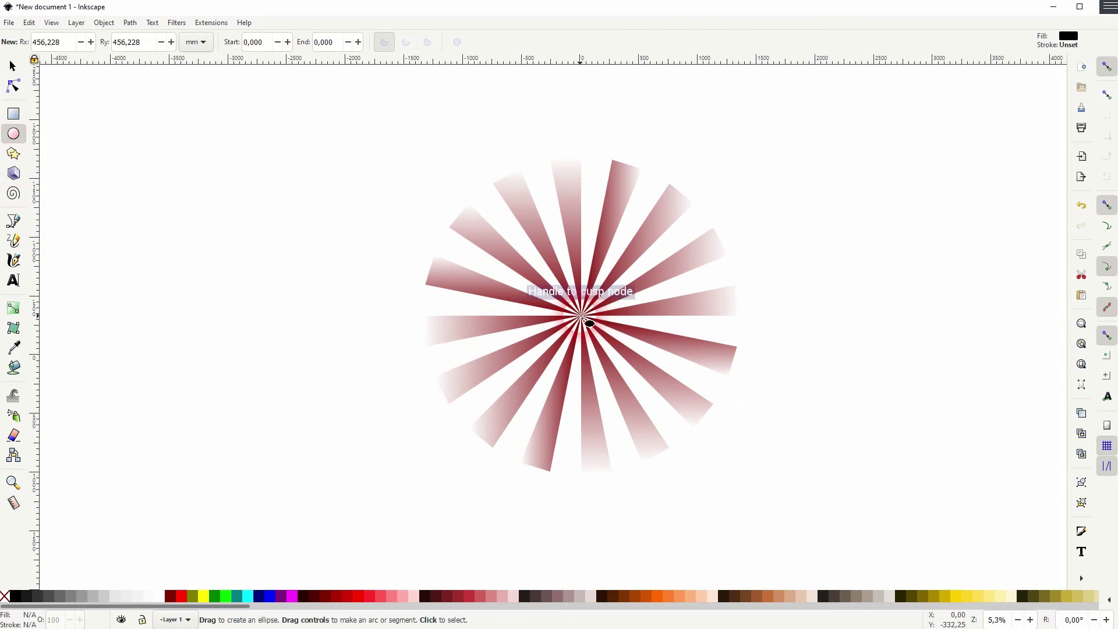
{"action": "left_click_drag", "start_coordinate": [581, 315], "coordinate": [706, 436]}
Step: Select the circle with both starburst halves and bring up their context menu for Set Clip
{"action": "left_click", "coordinate": [12, 66]}
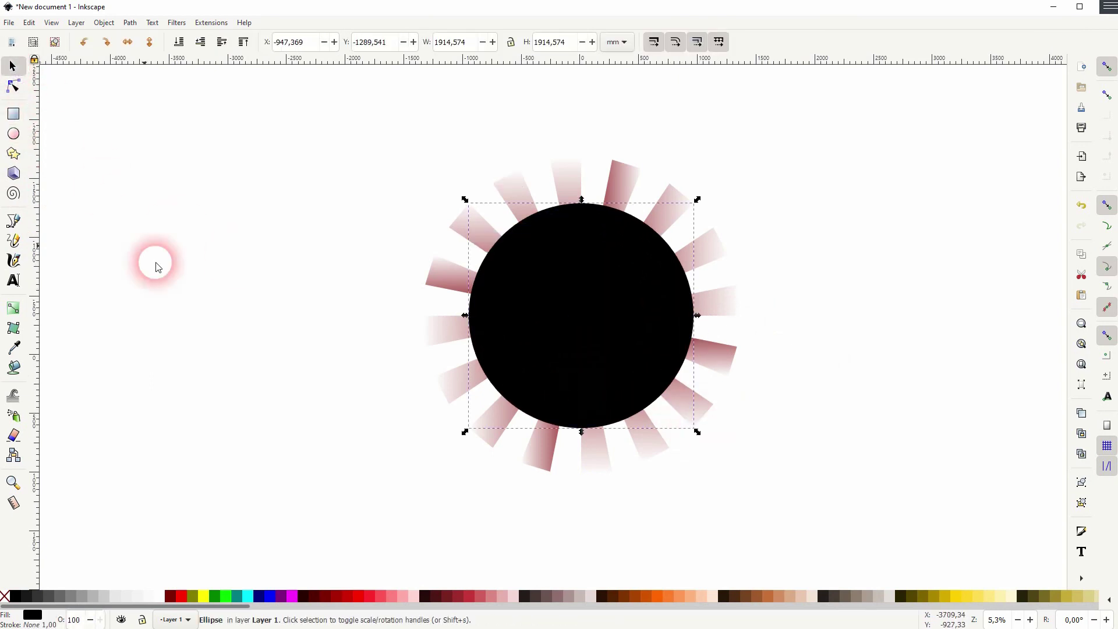
{"action": "left_click_drag", "start_coordinate": [311, 495], "coordinate": [831, 109]}
{"action": "right_click", "coordinate": [609, 250]}
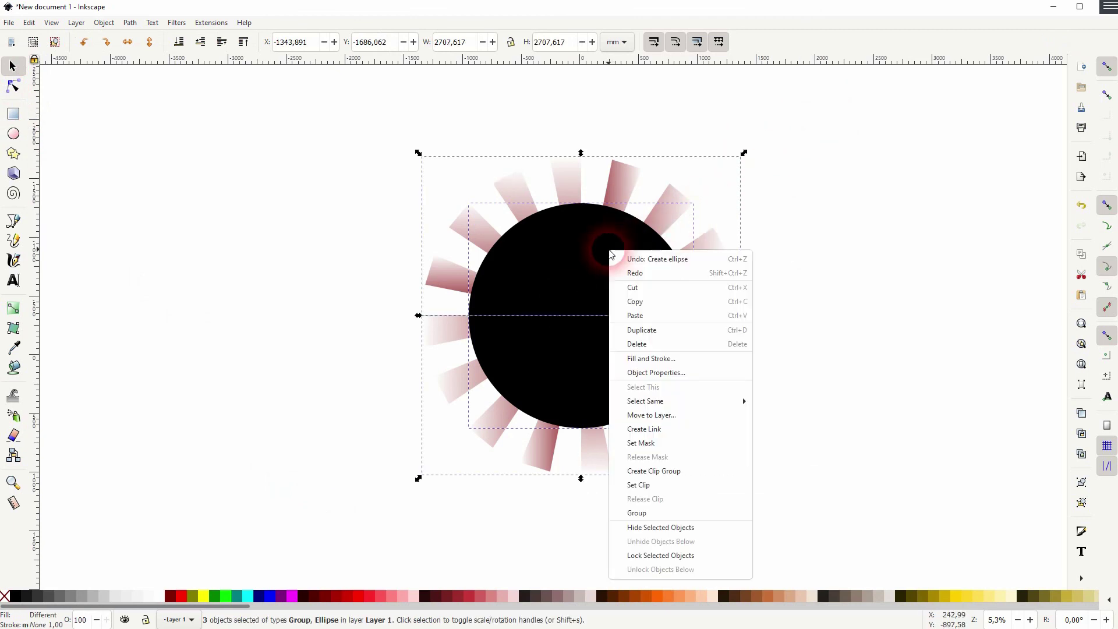
{"action": "left_click", "coordinate": [668, 486]}
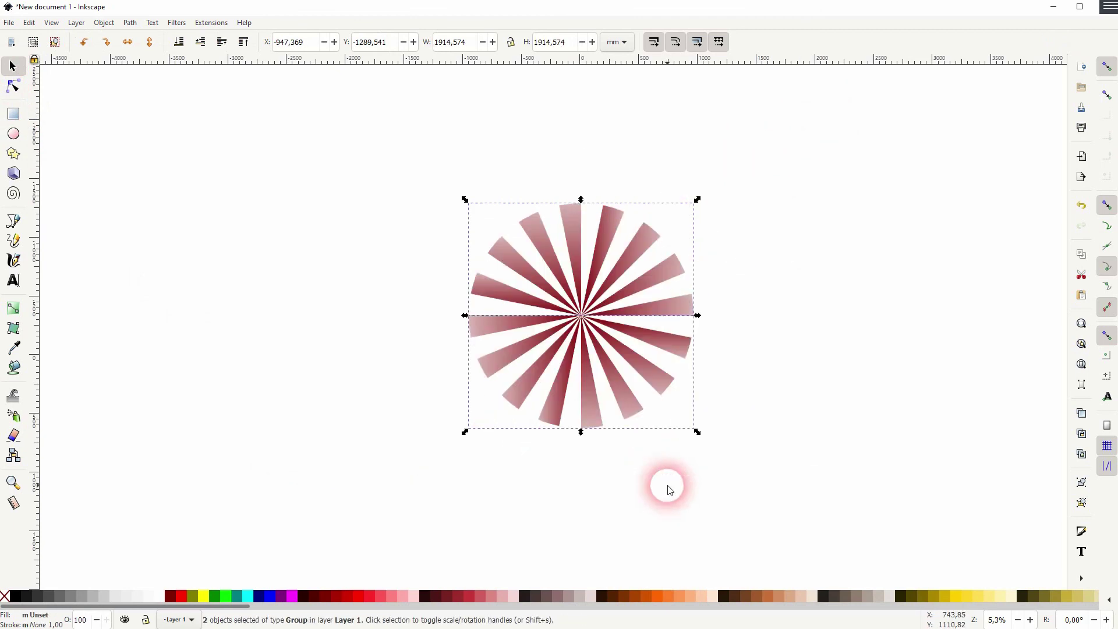
{"action": "left_click", "coordinate": [757, 442]}
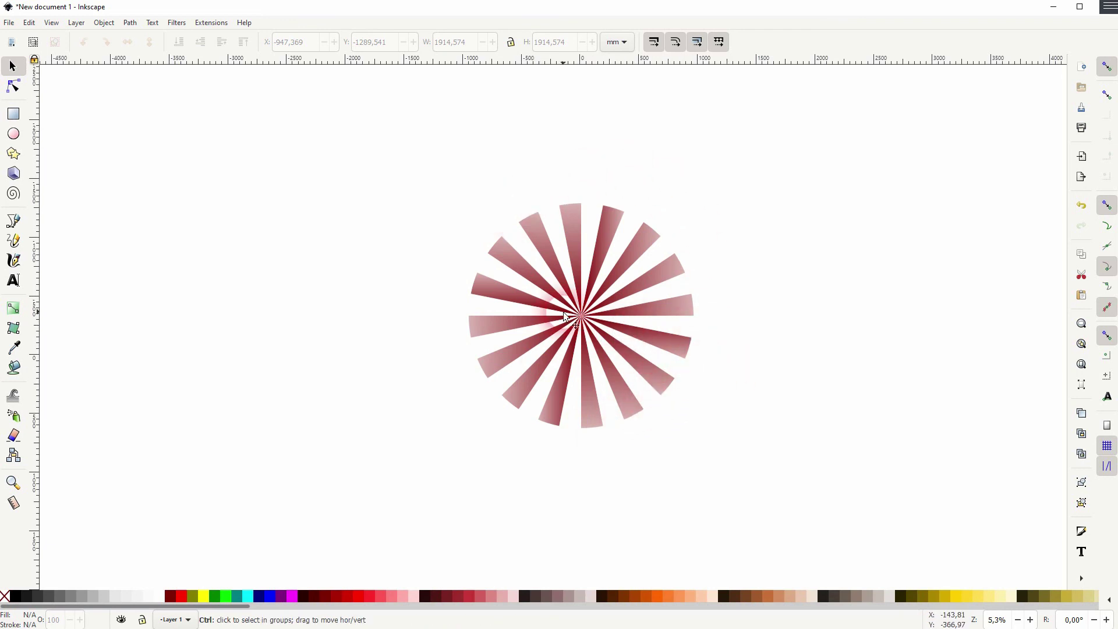
{"action": "scroll", "coordinate": [590, 320], "scroll_direction": "up", "scroll_amount": 2}
{"action": "scroll", "coordinate": [609, 319], "scroll_direction": "up", "scroll_amount": 1}
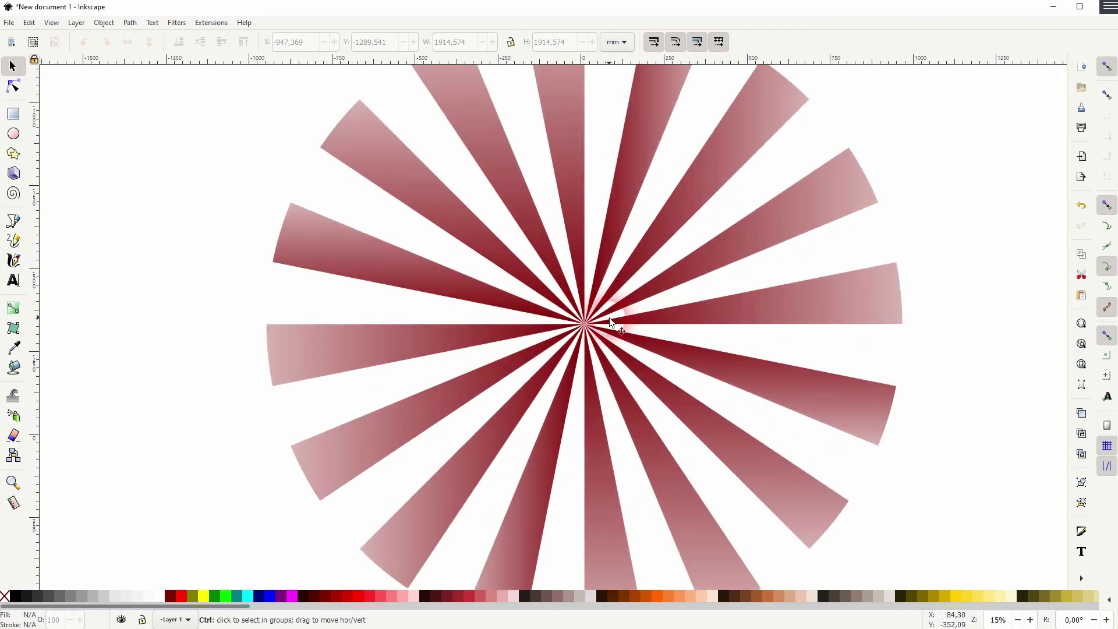
{"action": "scroll", "coordinate": [609, 321], "scroll_direction": "down", "scroll_amount": 1}
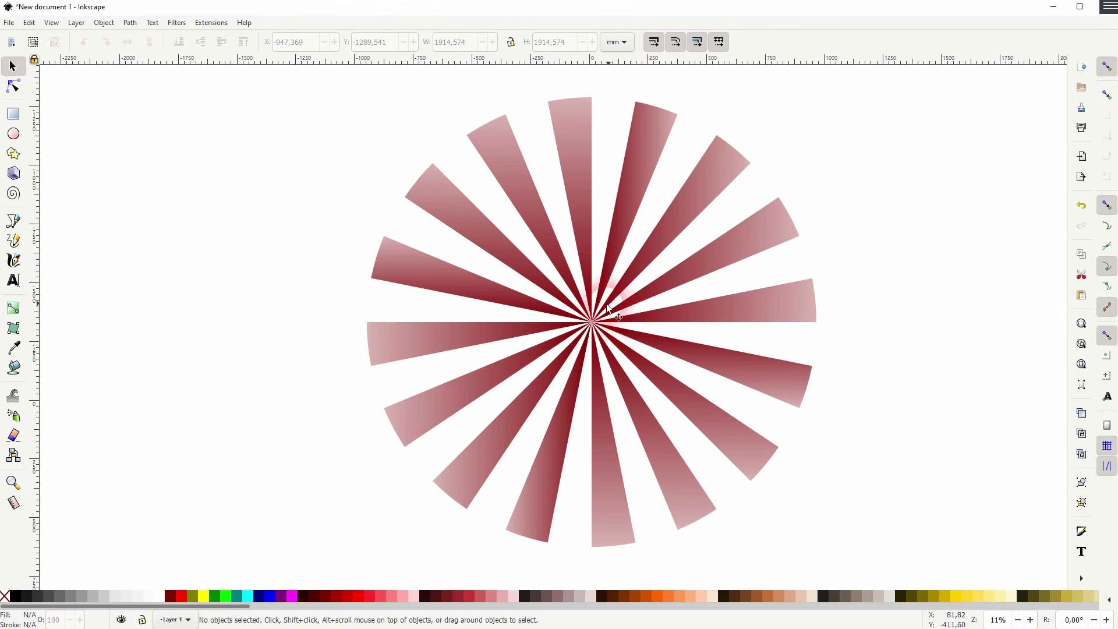